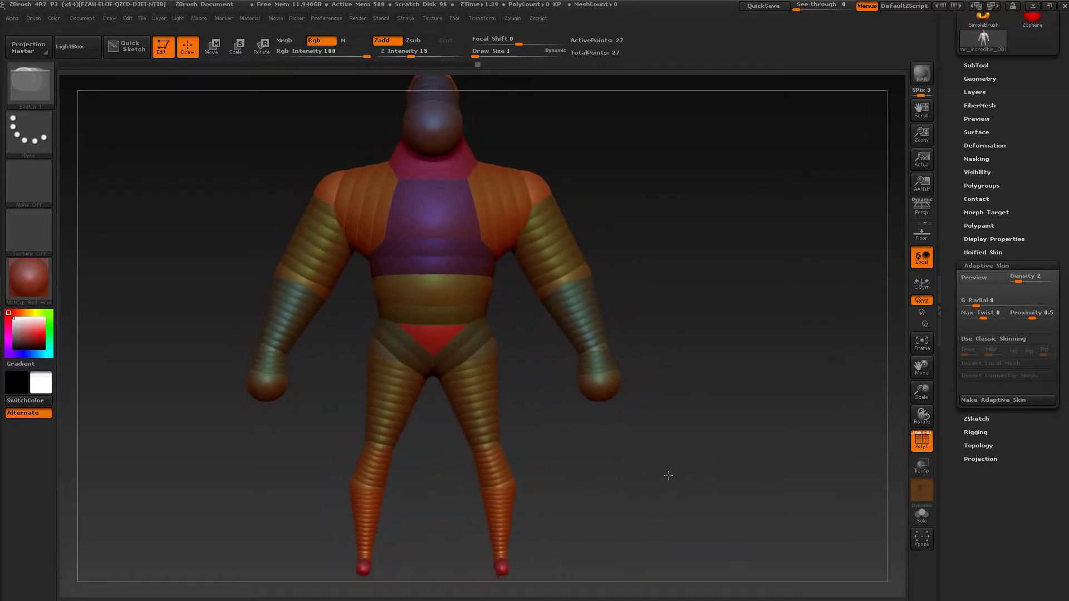
- Turn on the adaptive skin preview of the ZSphere figure and display its wireframe without the polygroup colours
left_click(922, 443)
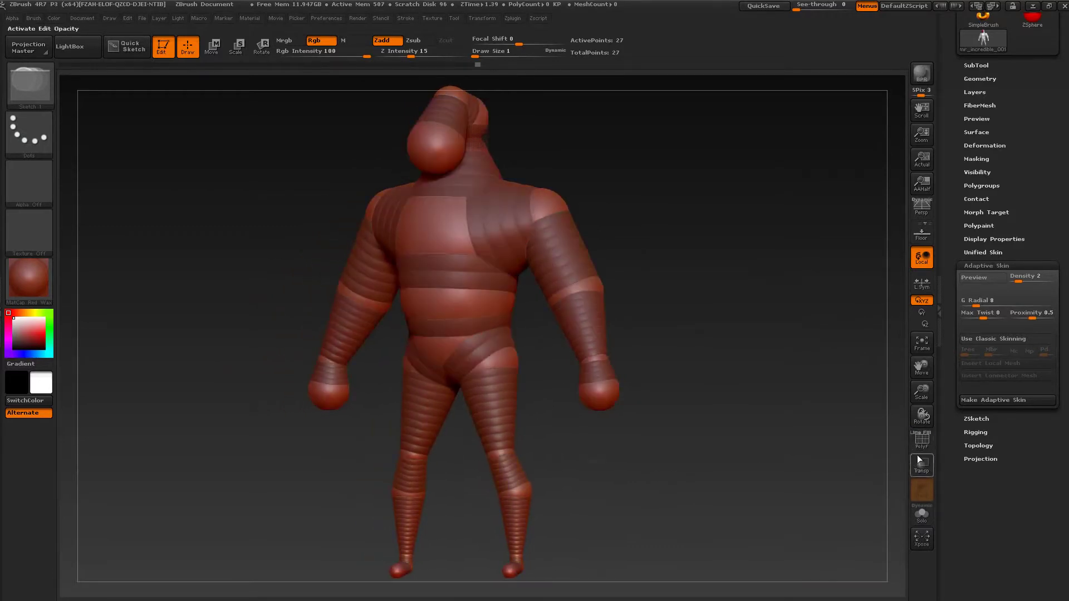
left_click(979, 282)
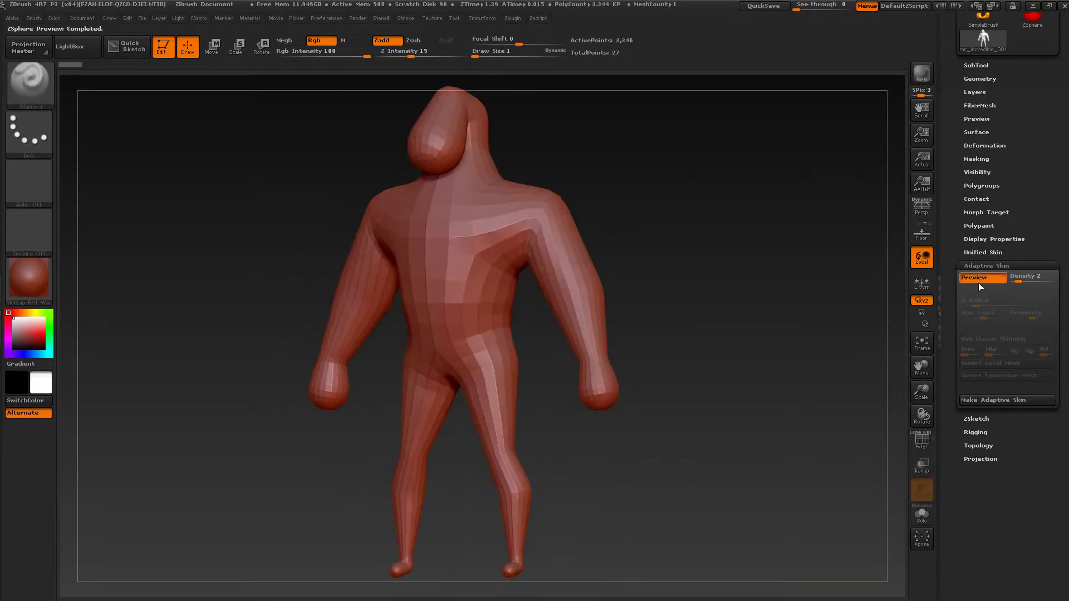
left_click(922, 444)
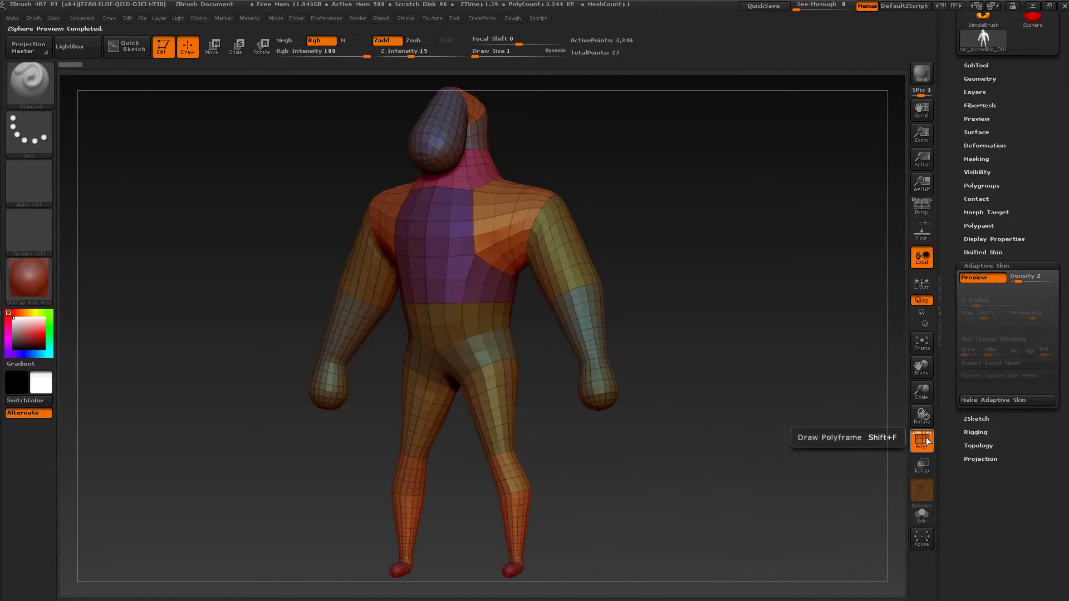
left_click(929, 445)
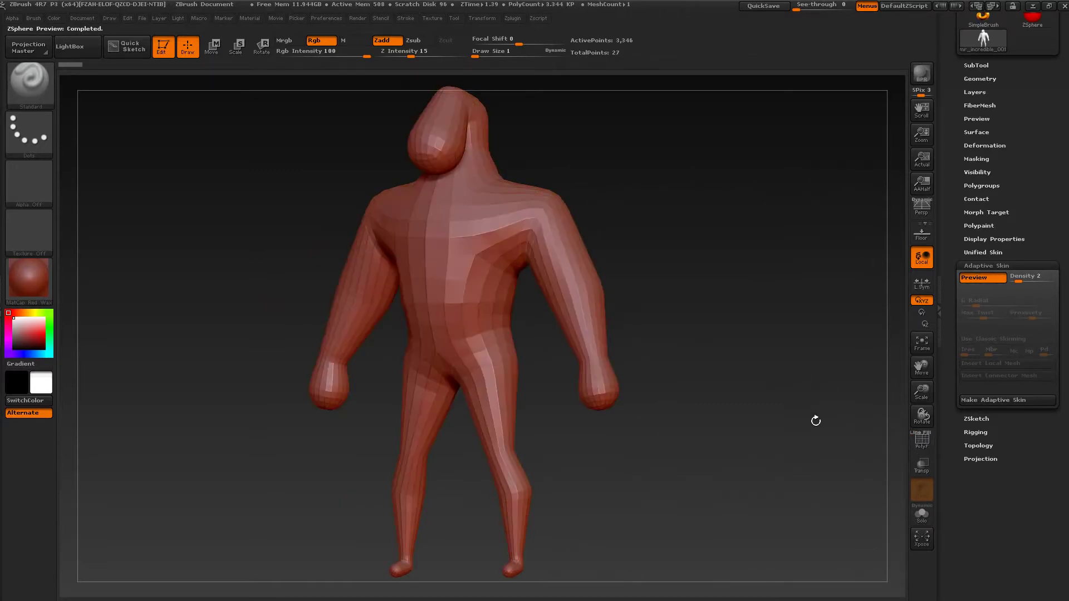
left_click(924, 441)
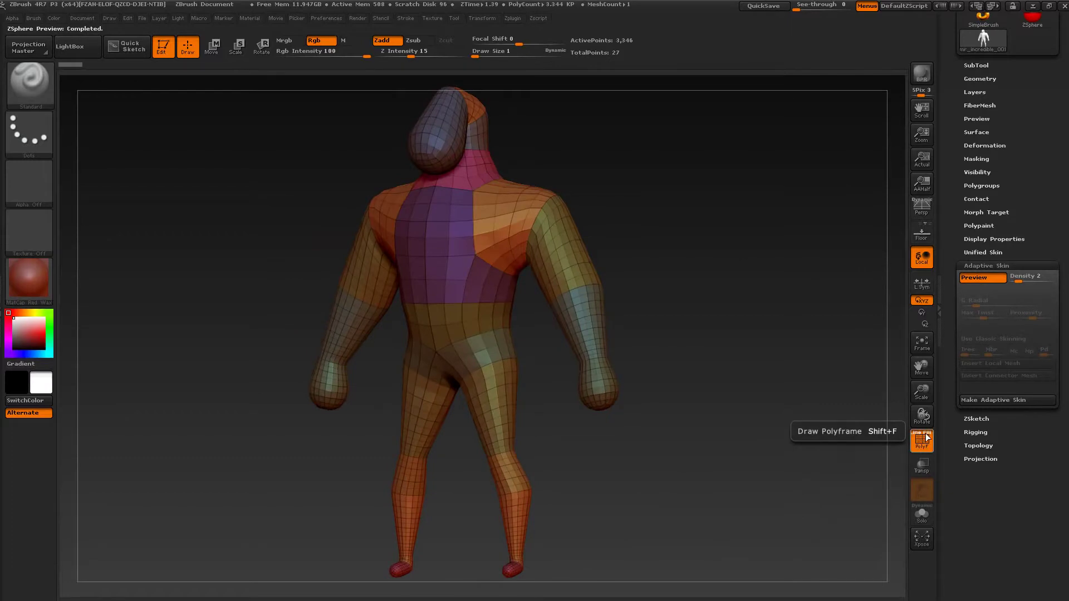
left_click(928, 435)
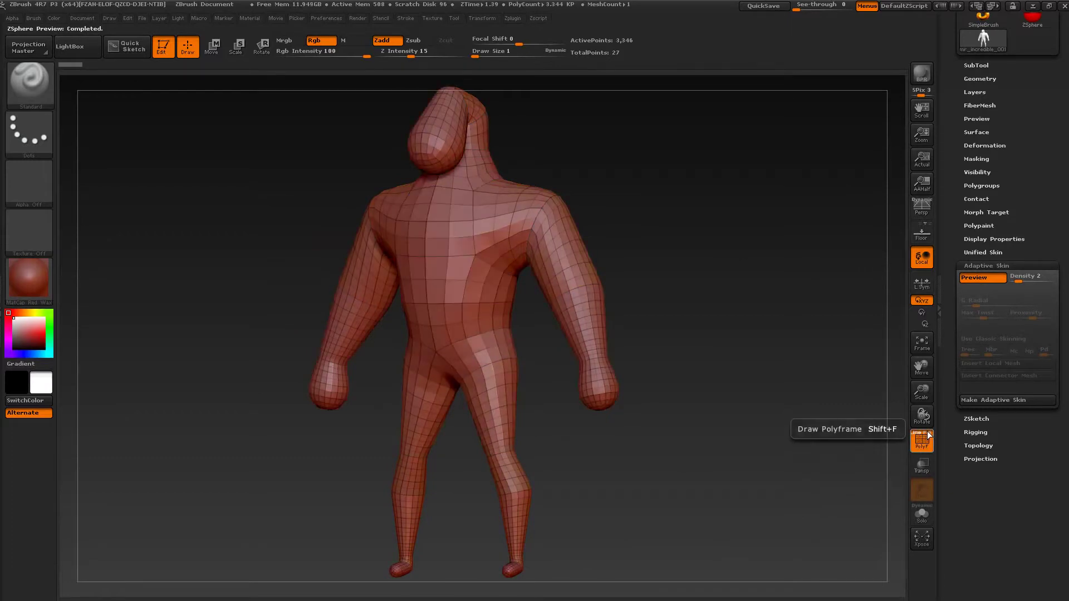
- Examine the preview mesh's topology around the chest, back, shoulders, armpits and legs
left_click_drag(713, 329, 587, 212, "alt")
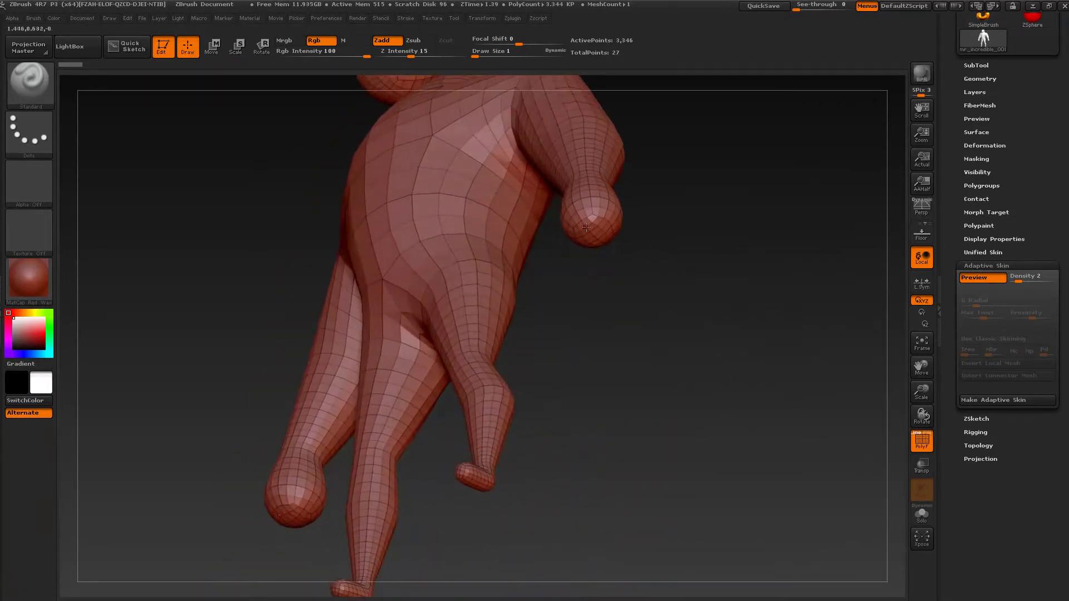
left_click_drag(687, 277, 627, 289)
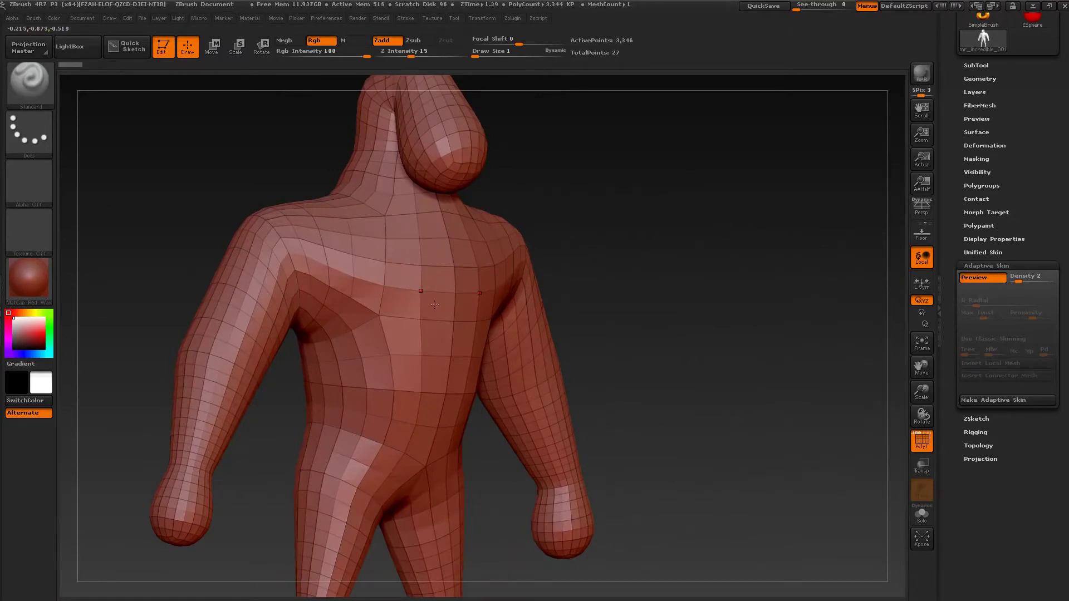
left_click_drag(723, 224, 707, 238)
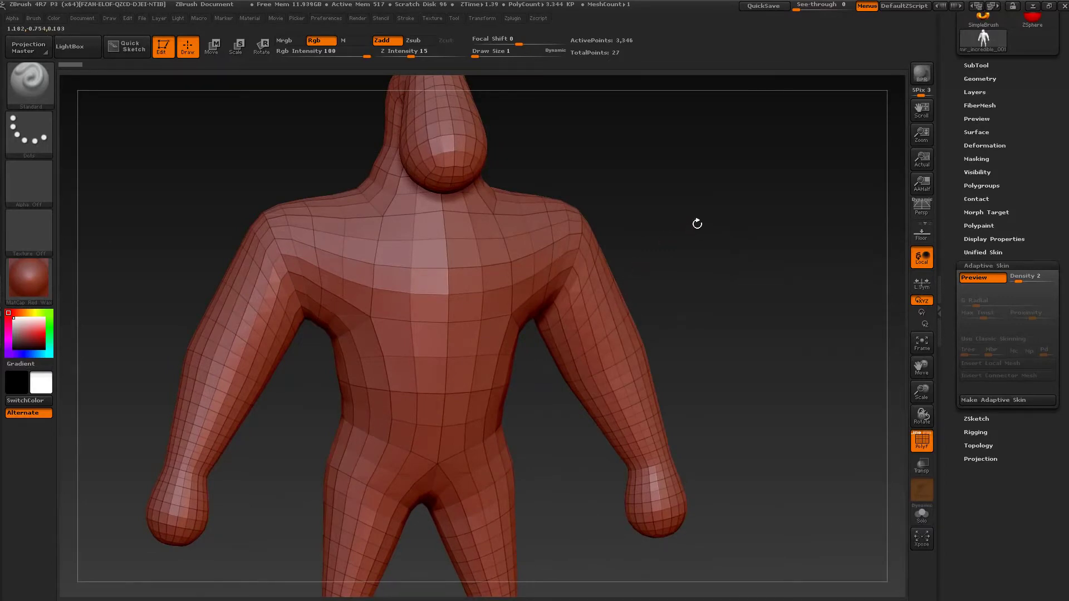
left_click_drag(697, 224, 740, 251)
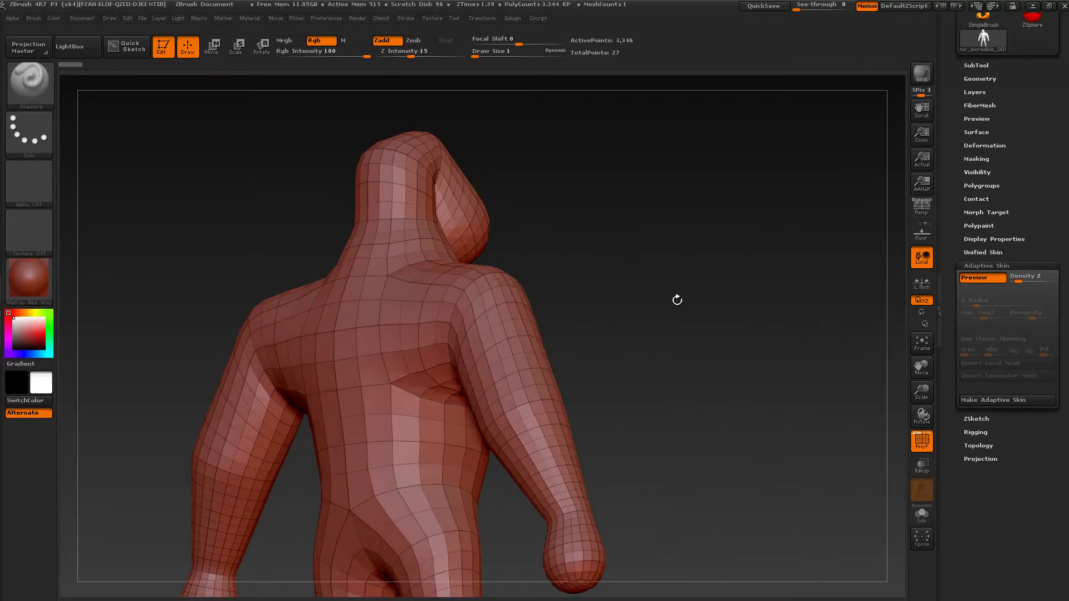
left_click_drag(664, 276, 656, 320)
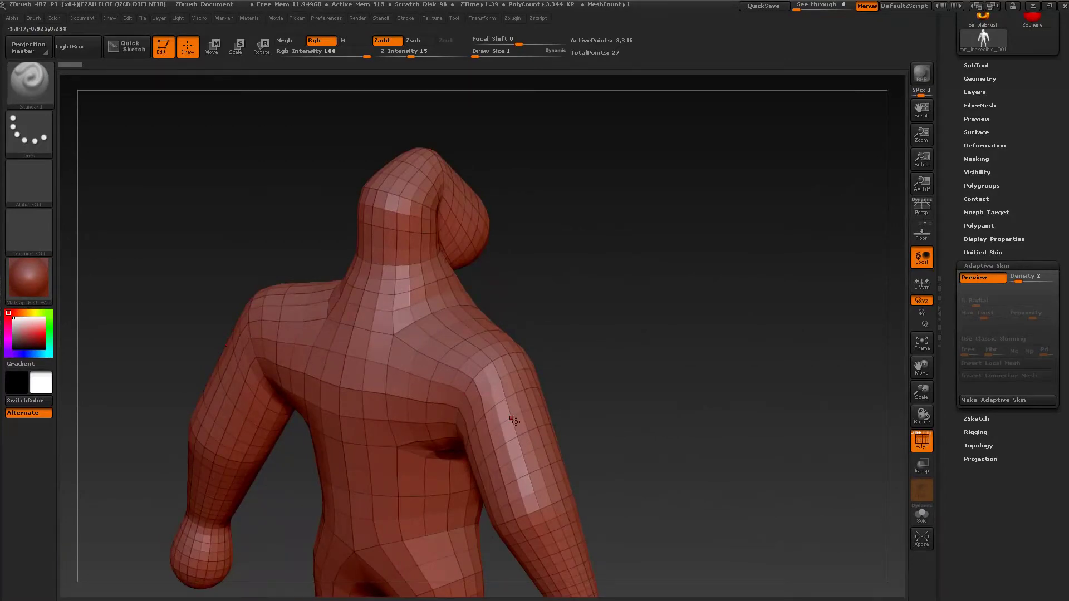
left_click_drag(651, 394, 553, 306)
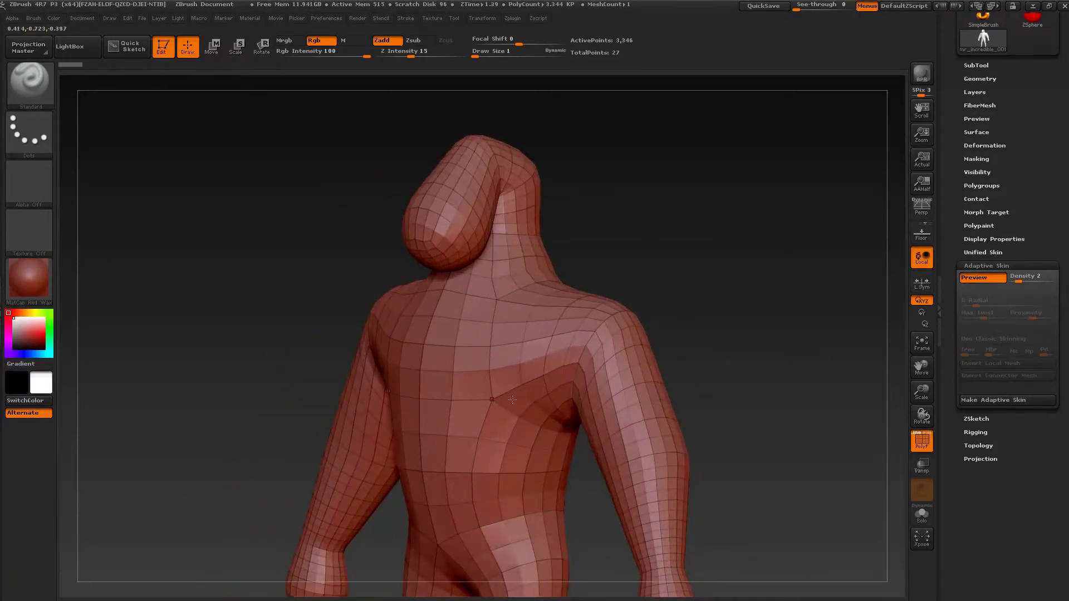
mouse_move(699, 338)
left_mouse_down()
mouse_move(711, 365)
mouse_move(699, 359)
mouse_move(723, 361)
left_mouse_up()
- Turn off the wireframe and polygroup colour display on the whole figure
left_click(917, 442)
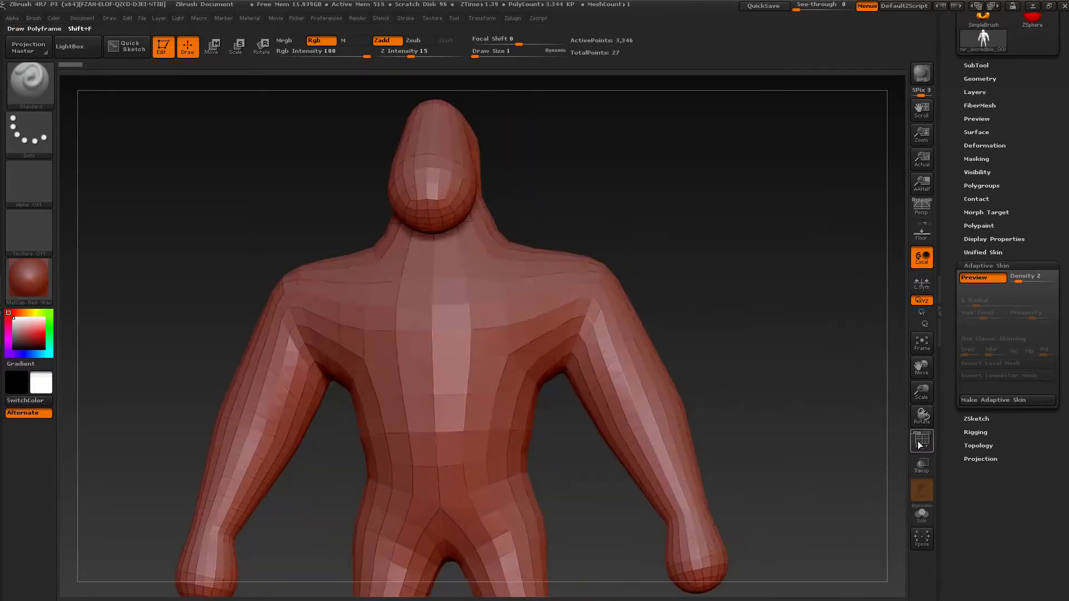
left_click(925, 441)
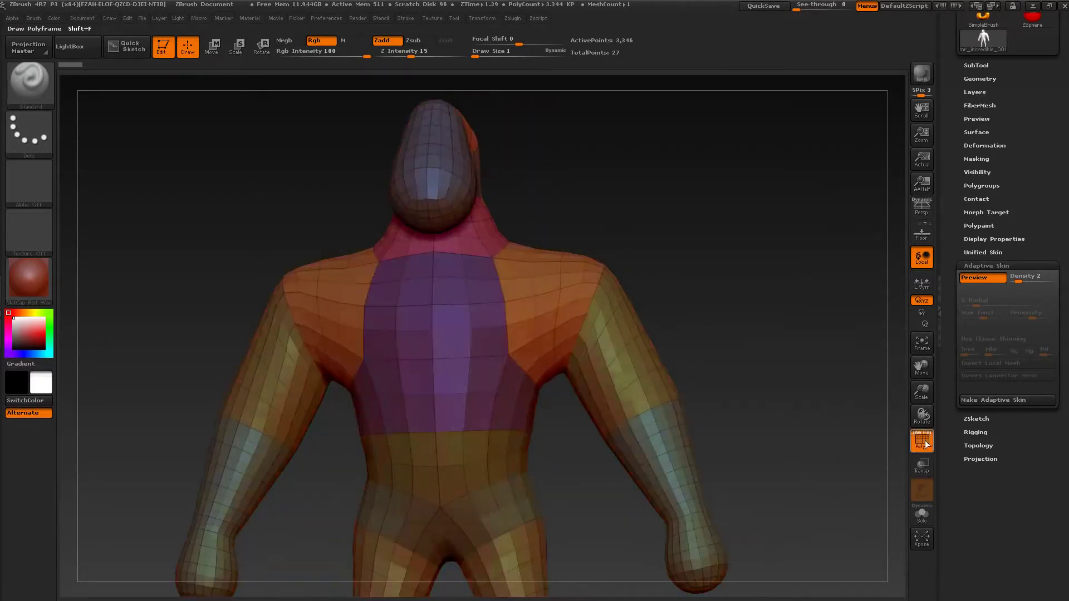
left_click(925, 441)
left_click_drag(796, 390, 747, 394, "alt")
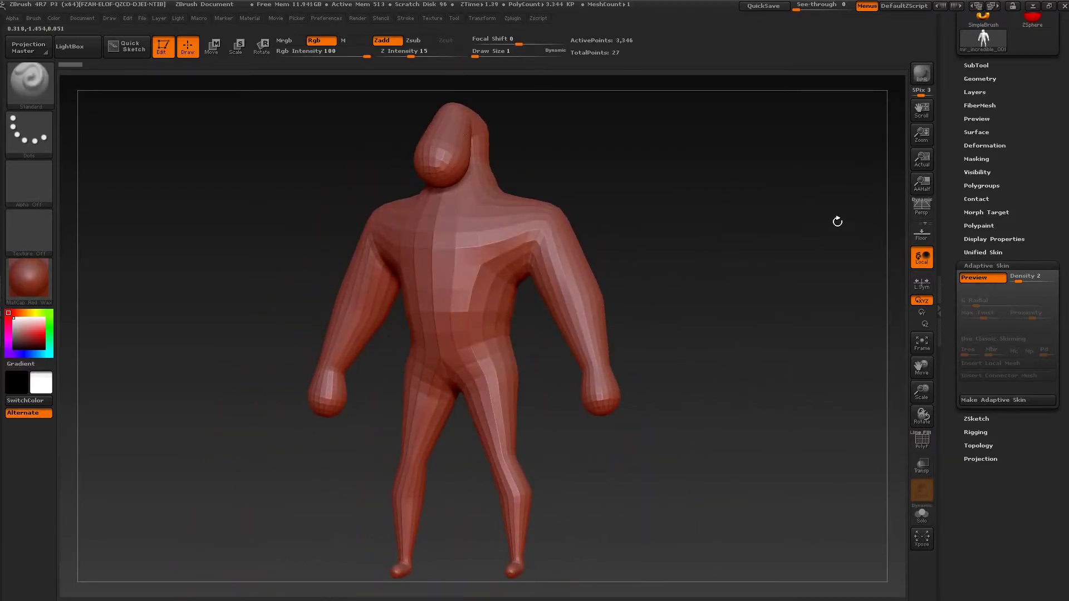
- Save the tool as mr_incredible_001.ZTL, replacing the existing file in the zbrush folder
left_click_drag(1030, 124, 1041, 196)
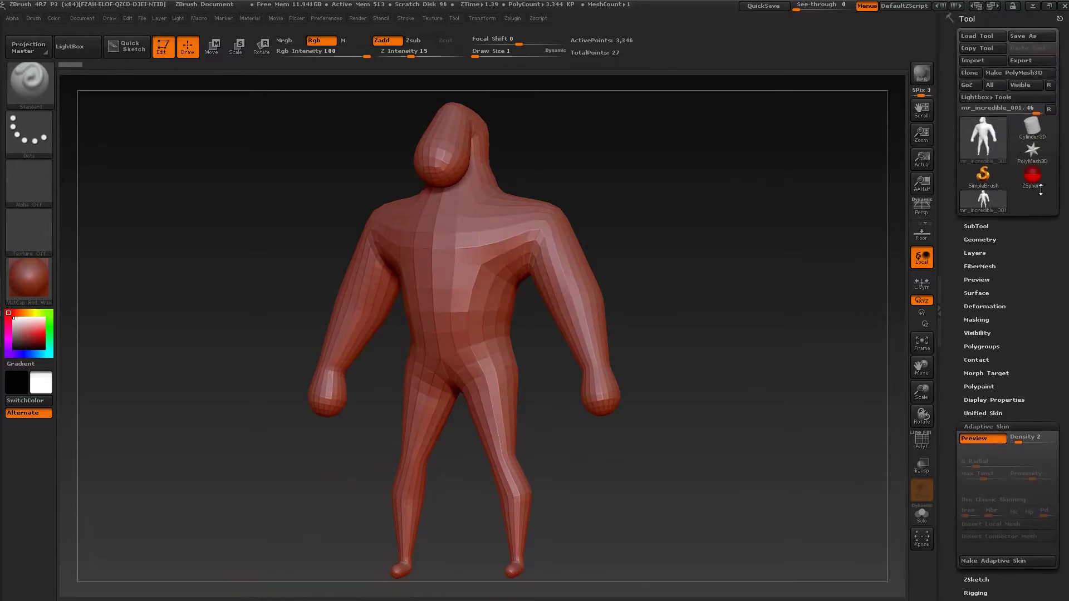
left_click(1032, 36)
left_click(378, 217)
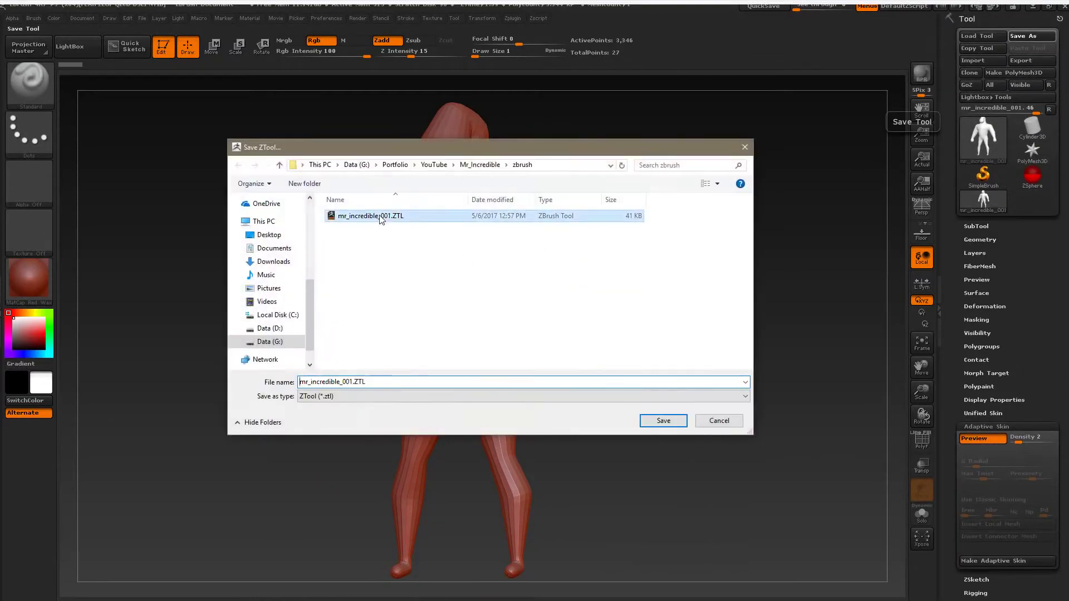
left_click(662, 420)
left_click(566, 309)
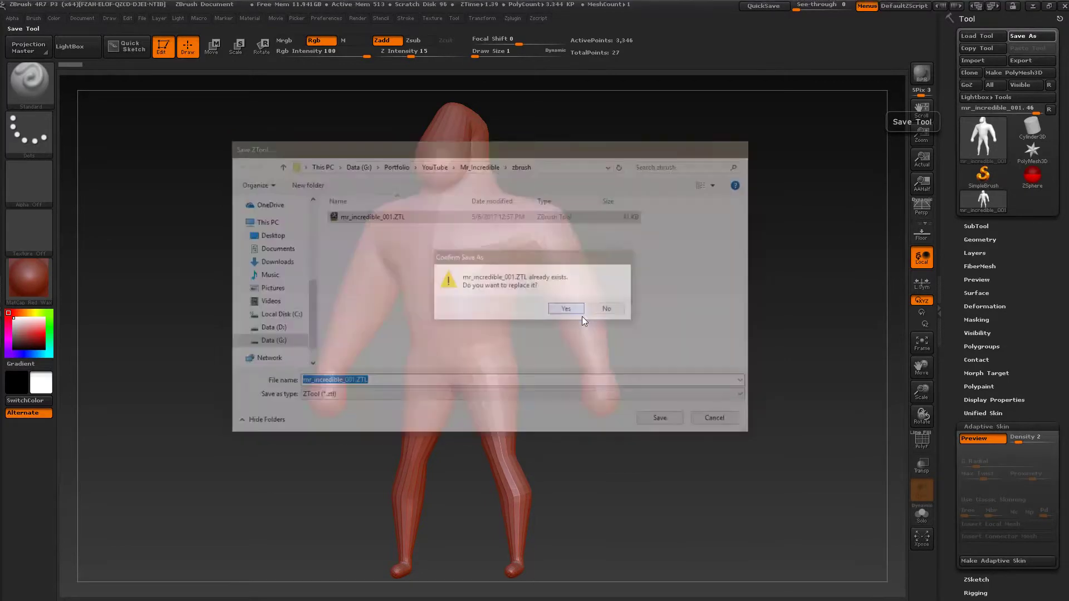
- Generate an adaptive skin mesh from the previewed ZSphere figure
left_click_drag(675, 265, 719, 357)
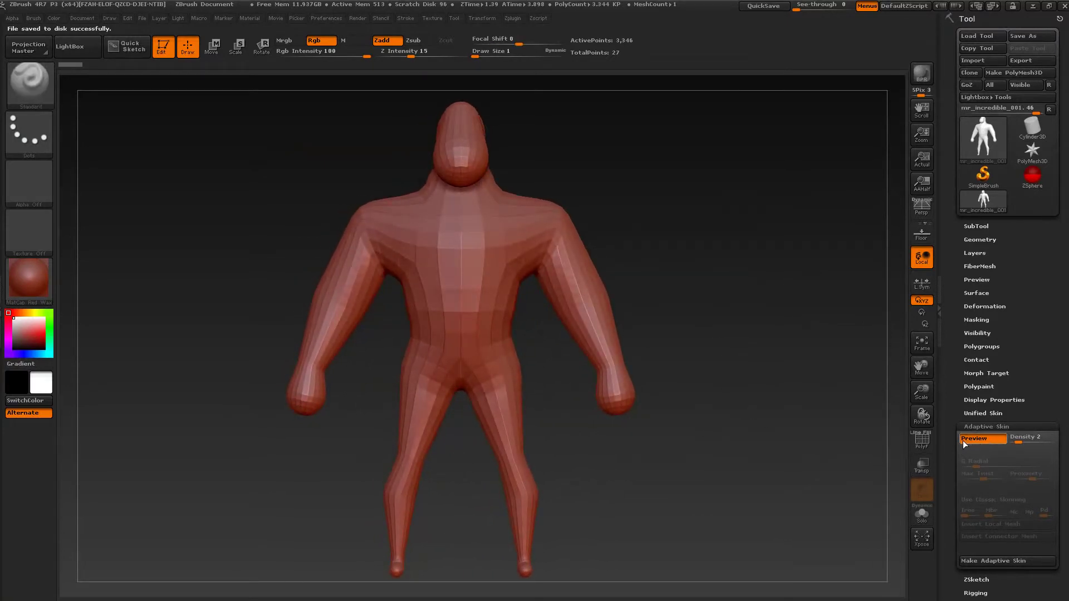
mouse_move(793, 417)
left_mouse_down()
mouse_move(745, 407)
mouse_move(776, 413)
left_mouse_up()
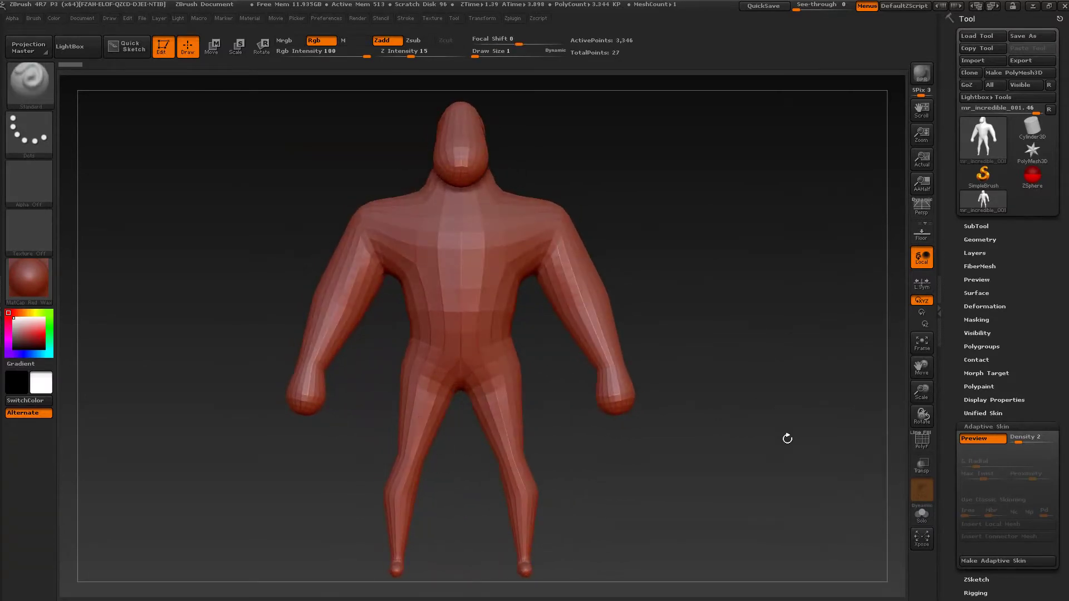
left_click_drag(949, 482, 950, 434)
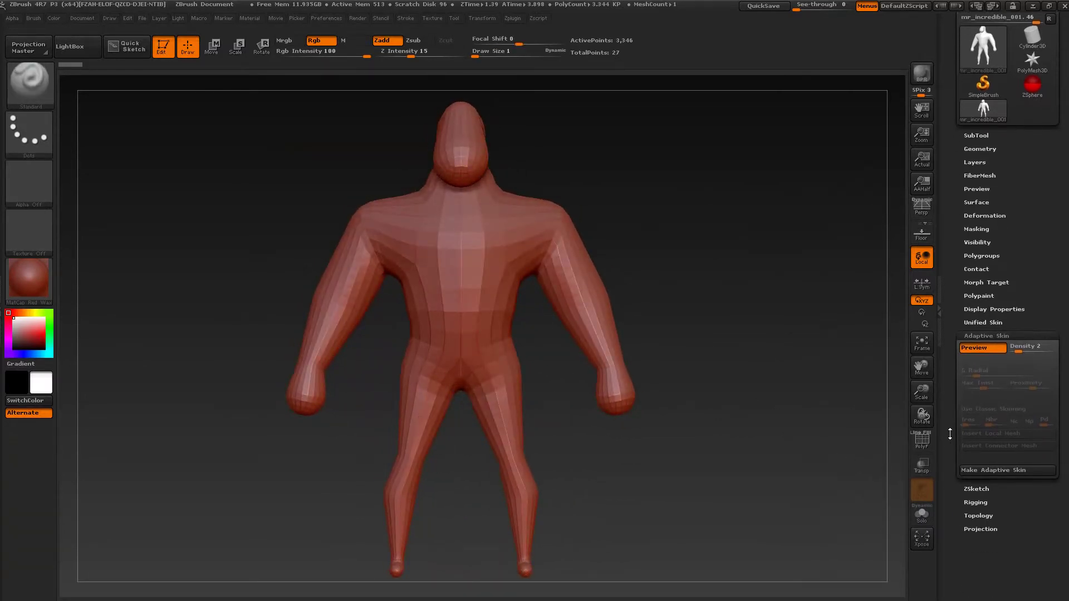
left_click(994, 470)
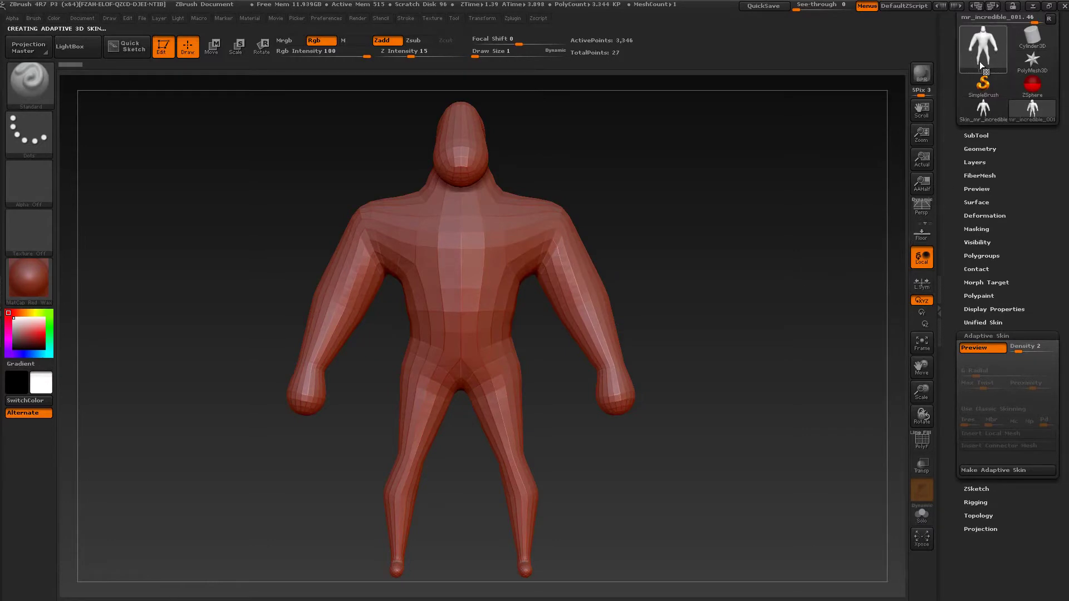
- Show the subtool list and toggle the skin preview off and back on to compare it with the ZSpheres
left_click(977, 136)
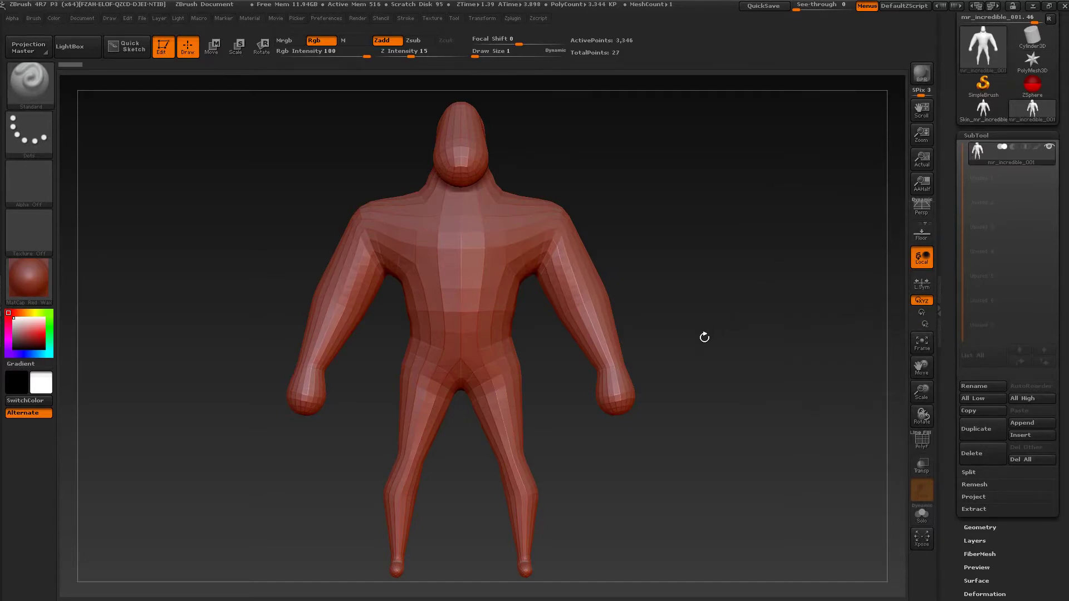
key("a")
key("a")
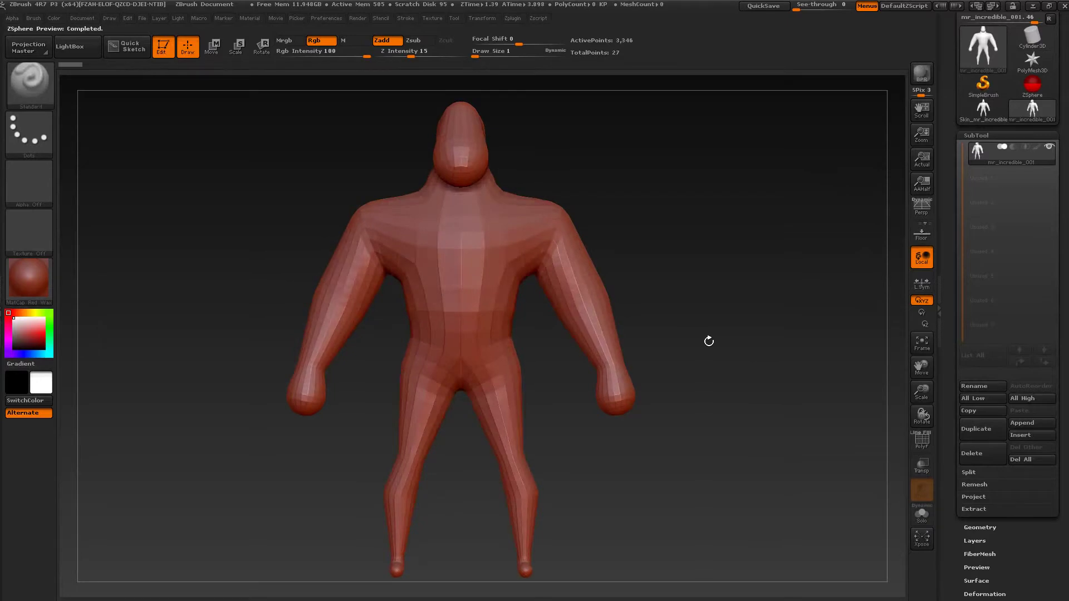
left_click_drag(718, 344, 712, 352)
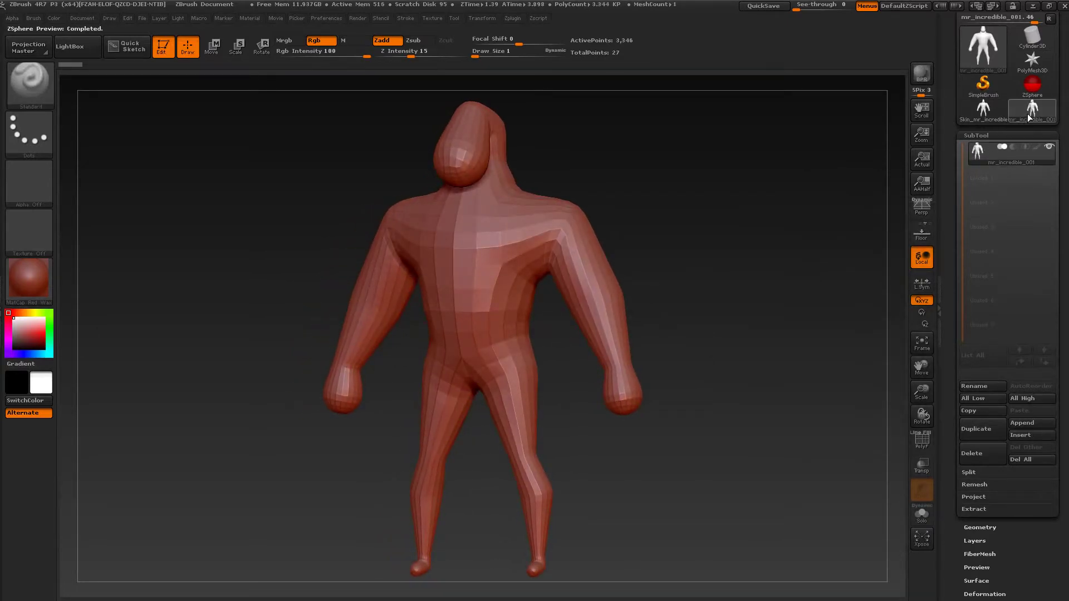
mouse_move(1021, 118)
left_click_drag(952, 179, 947, 232)
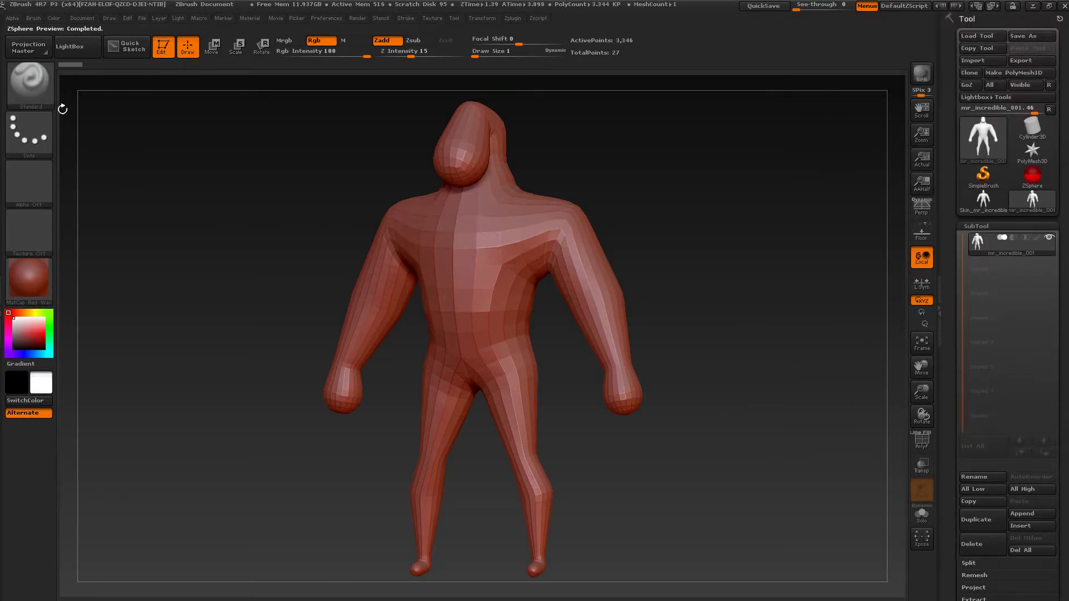
- Select the ClayBuildup brush with a draw size of 203, try a stroke across the arm and torso, and undo it
left_click(42, 93)
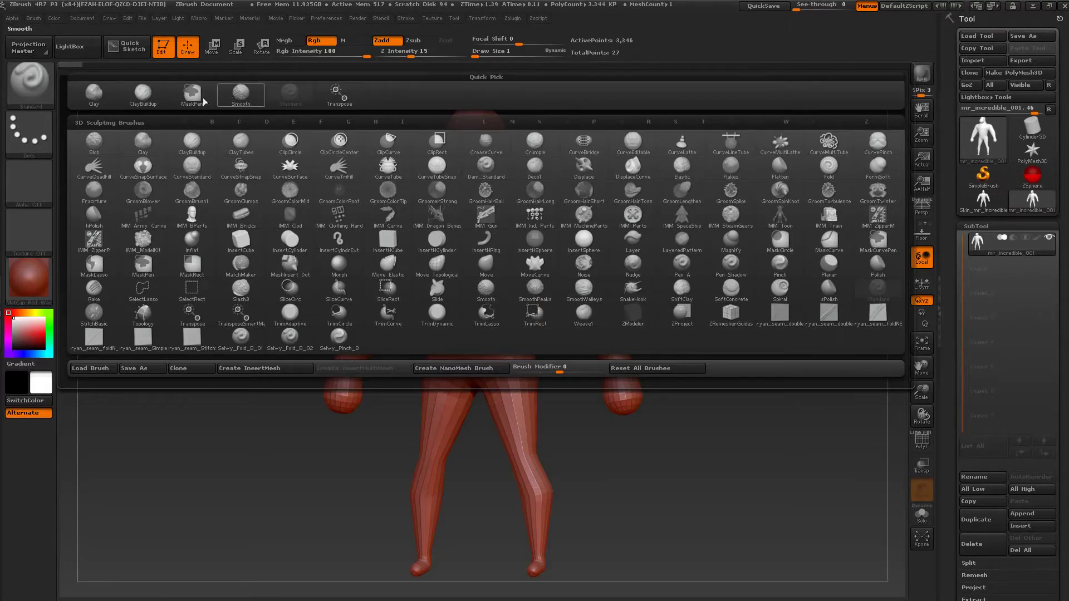
left_click(143, 94)
key("s")
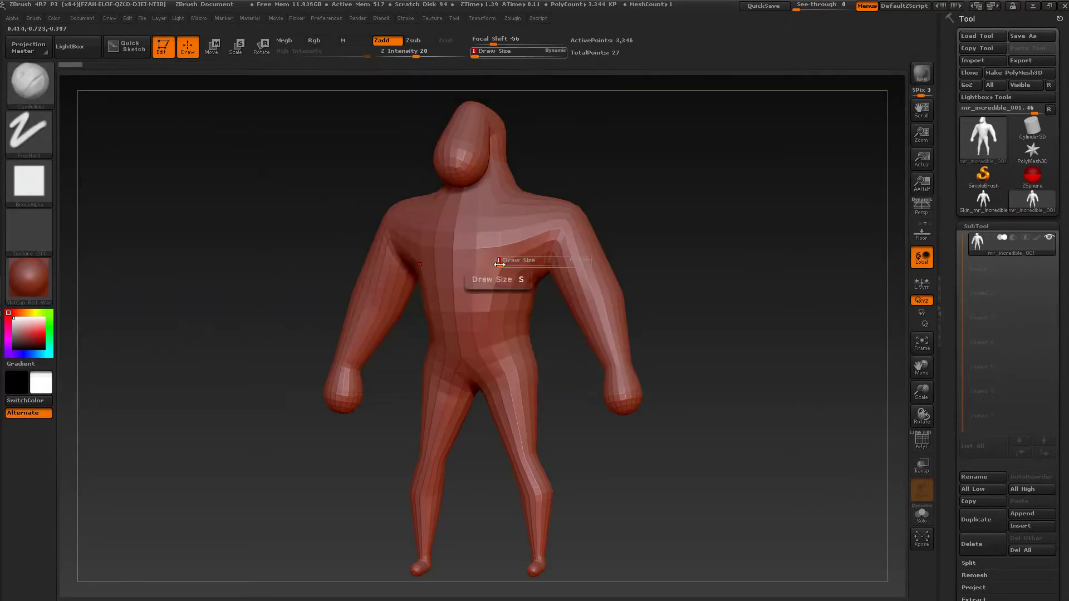
left_click_drag(499, 264, 538, 277)
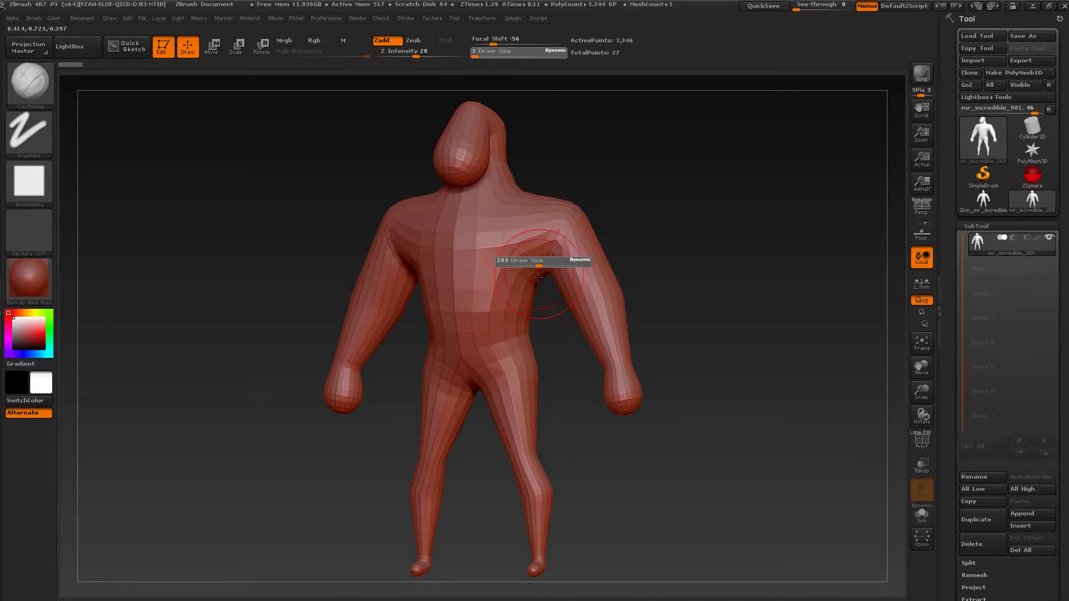
mouse_move(611, 297)
left_mouse_down()
mouse_move(526, 202)
mouse_move(508, 268)
mouse_move(515, 346)
left_mouse_up()
key("ctrl+z")
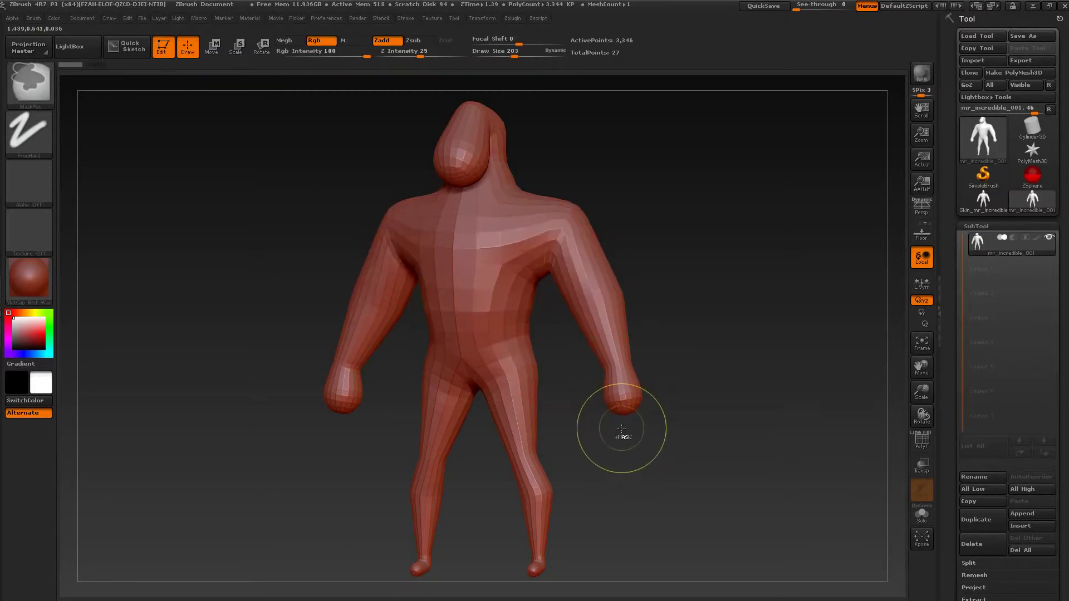
mouse_move(656, 394)
left_mouse_down()
mouse_move(751, 400)
mouse_move(774, 379)
mouse_move(766, 351)
mouse_move(744, 355)
left_mouse_up()
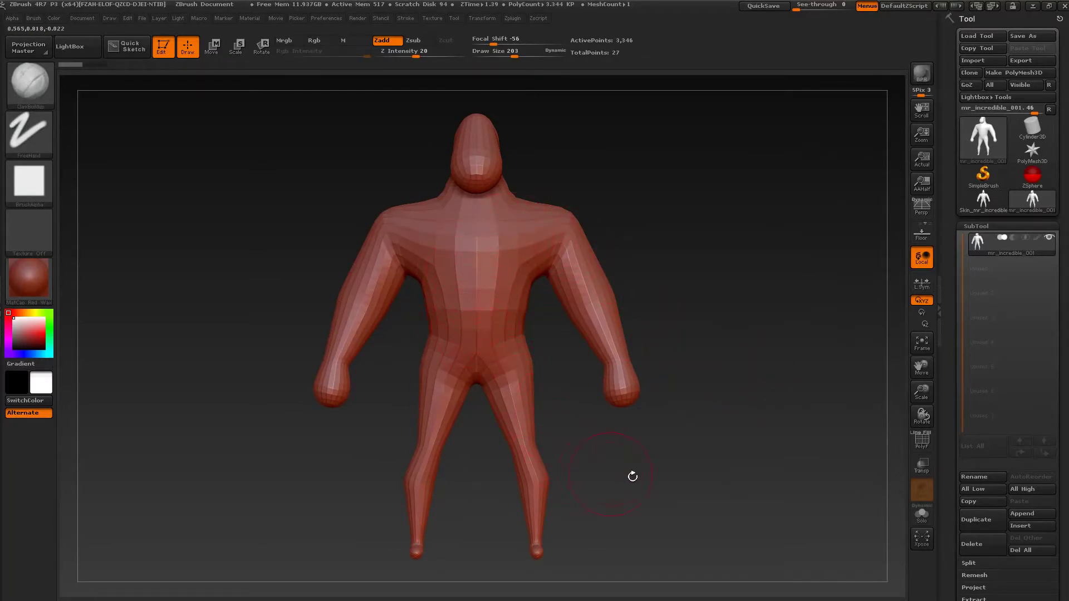
mouse_move(717, 475)
left_mouse_down()
mouse_move(668, 476)
mouse_move(705, 472)
left_mouse_up()
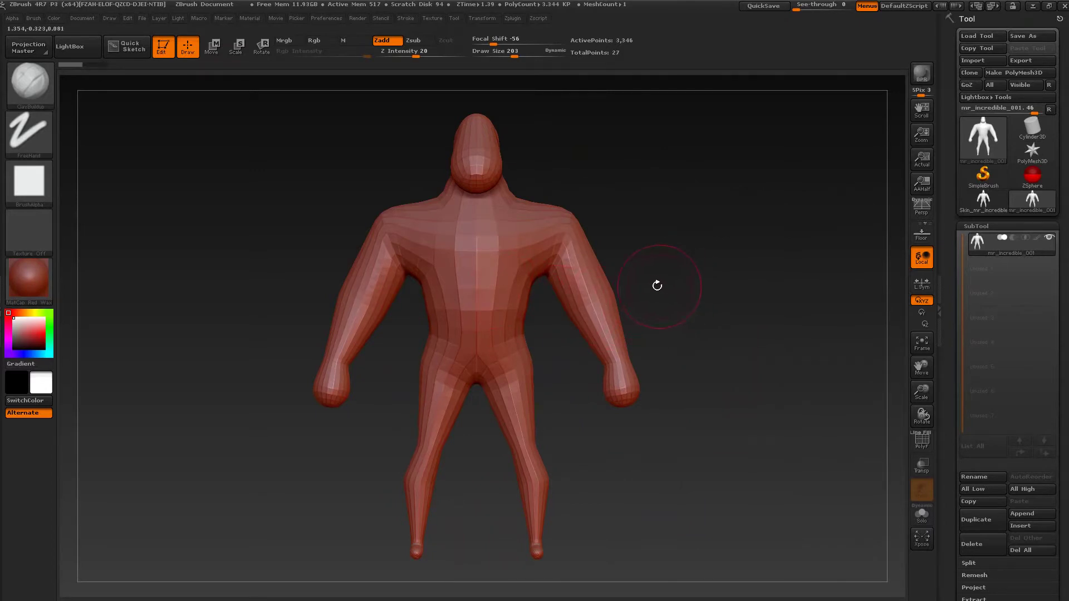
mouse_move(670, 265)
left_mouse_down()
mouse_move(652, 269)
mouse_move(677, 270)
left_mouse_up()
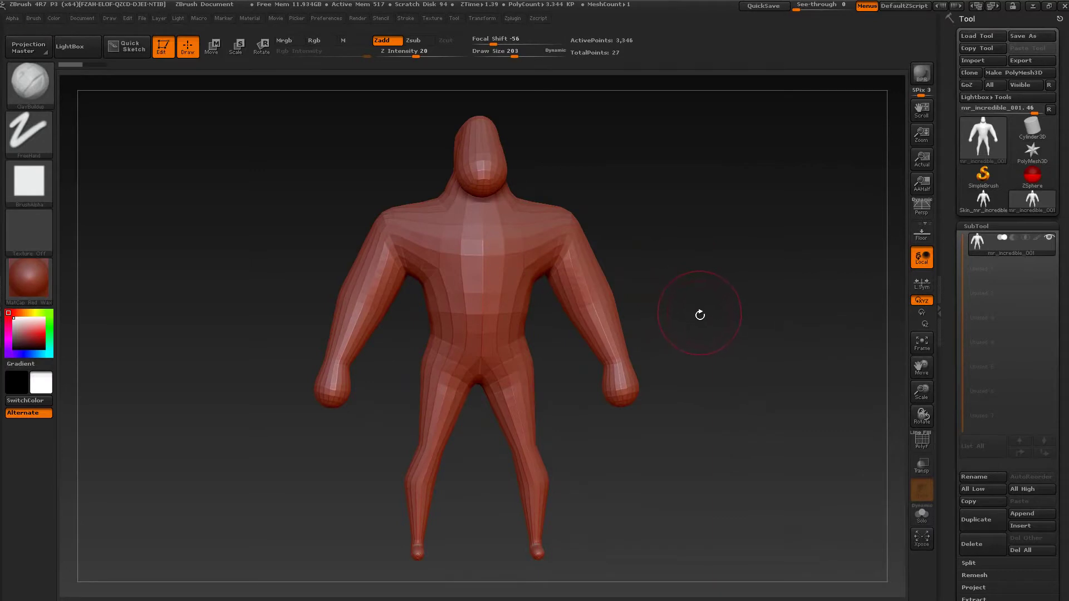
left_click_drag(700, 300, 697, 297)
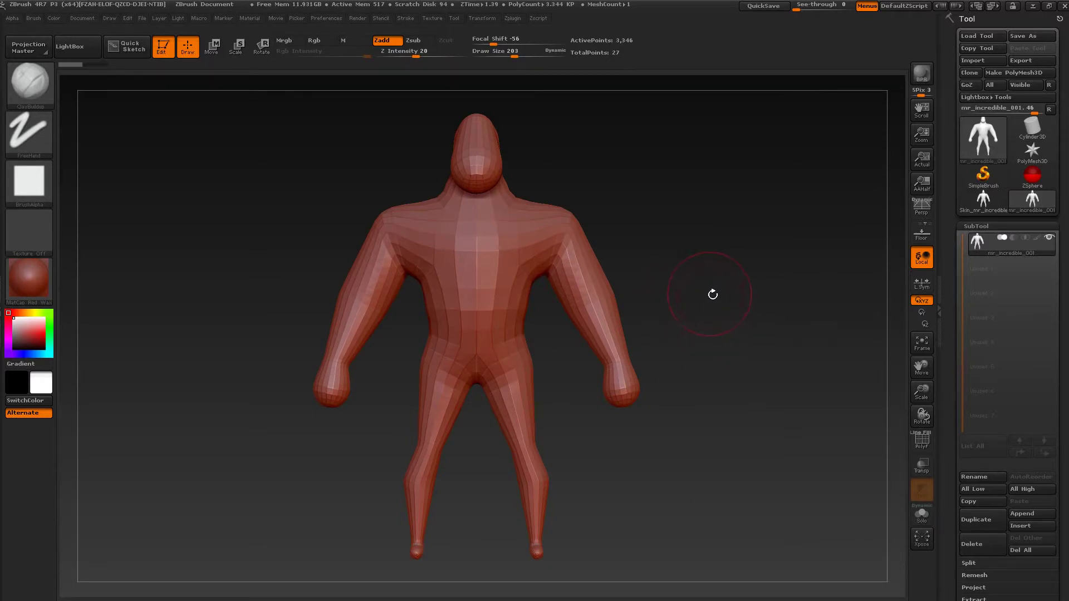
mouse_move(712, 294)
left_mouse_down()
mouse_move(780, 298)
mouse_move(691, 310)
mouse_move(787, 239)
mouse_move(840, 239)
mouse_move(732, 258)
mouse_move(702, 301)
left_mouse_up()
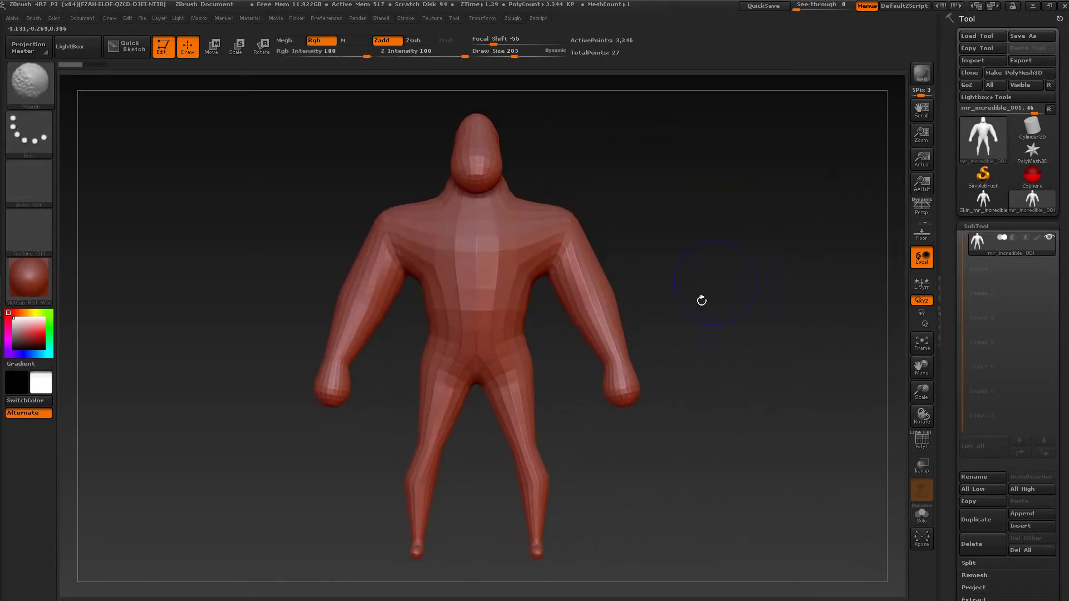
- Duplicate the mr_incredible_001 subtool and make the mr_incredible_001 entry below the copy the active subtool
mouse_move(733, 341)
left_mouse_down()
mouse_move(738, 332)
mouse_move(709, 341)
left_mouse_up()
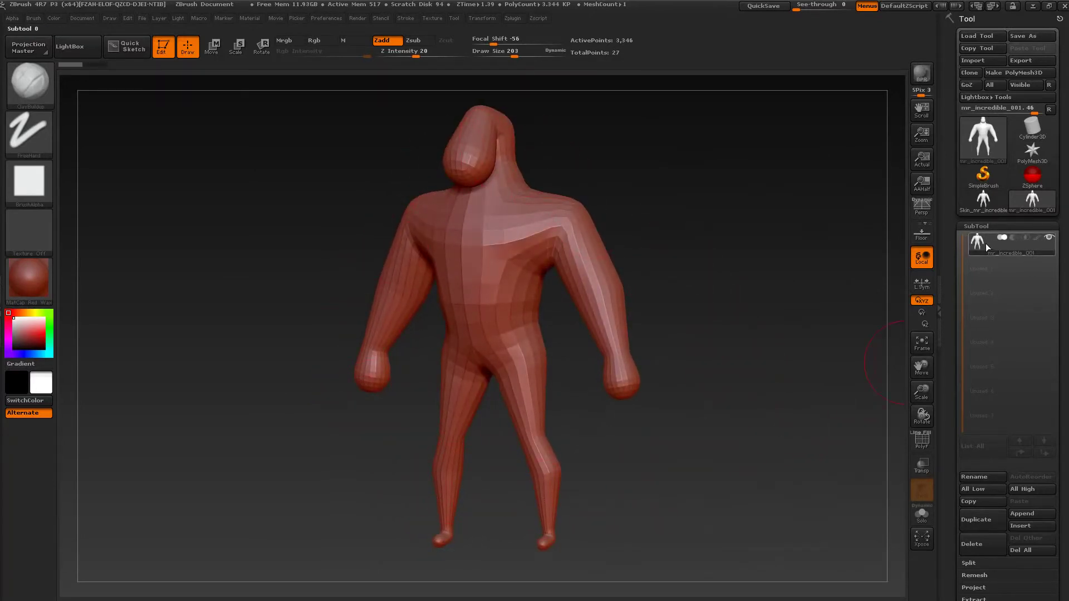
mouse_move(985, 243)
mouse_move(729, 310)
left_mouse_down()
mouse_move(718, 309)
mouse_move(747, 303)
mouse_move(730, 311)
left_mouse_up()
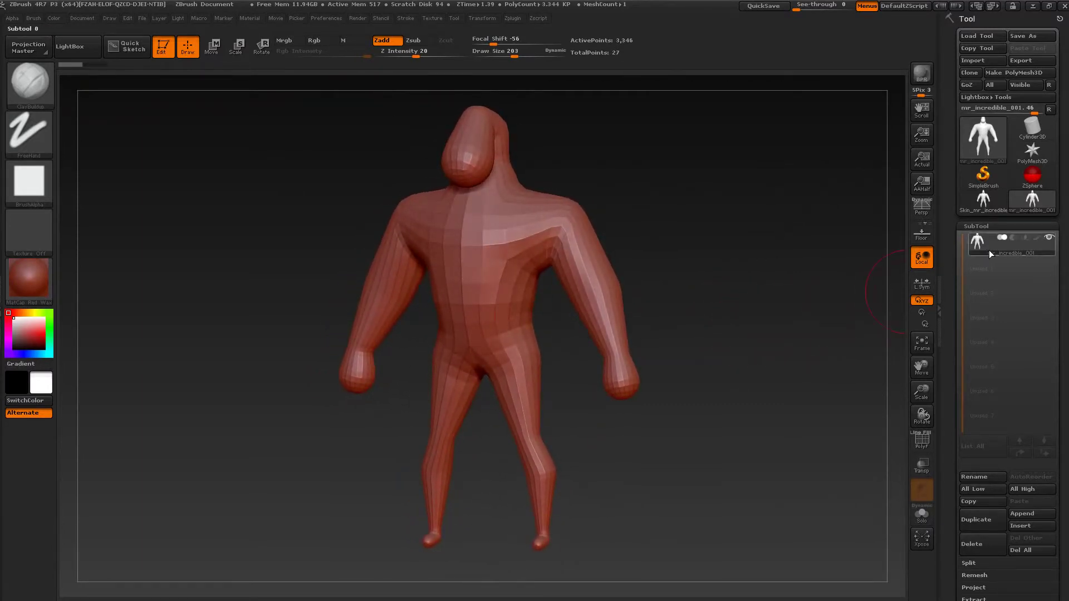
mouse_move(975, 248)
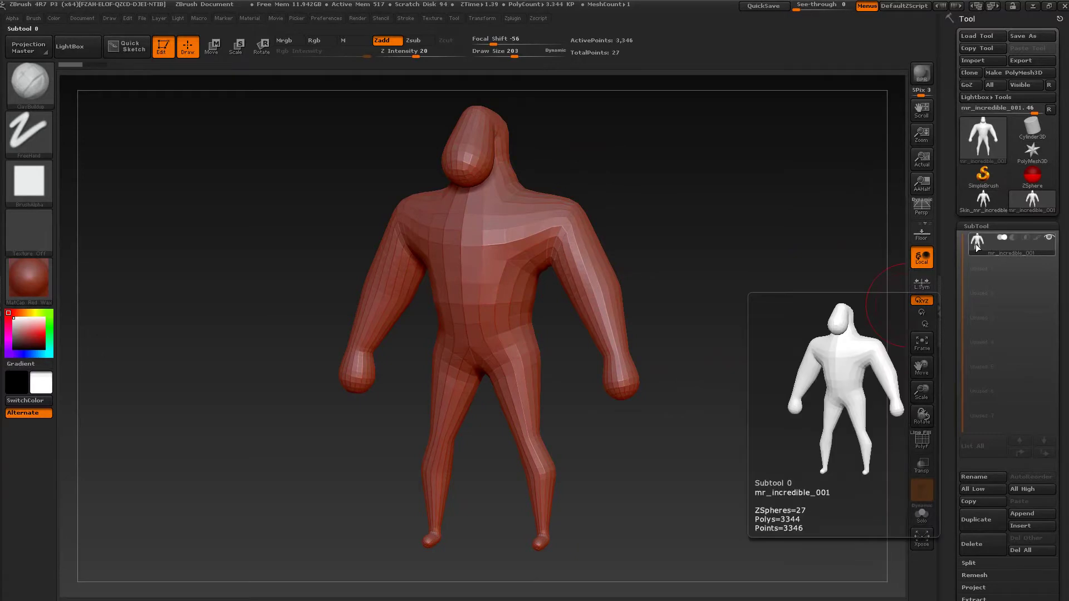
left_click(981, 521)
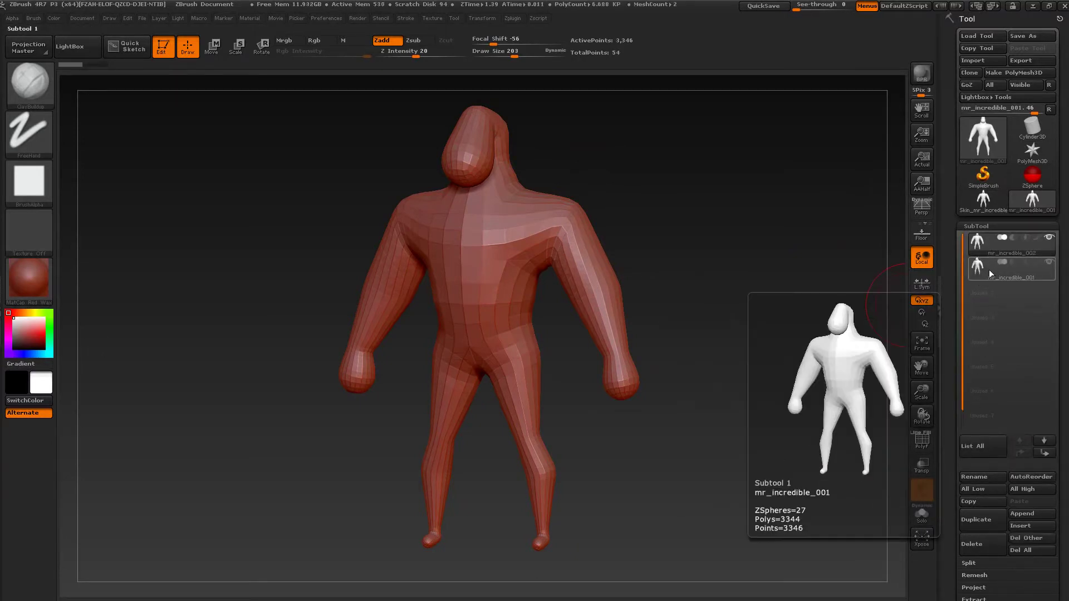
left_click(1044, 277)
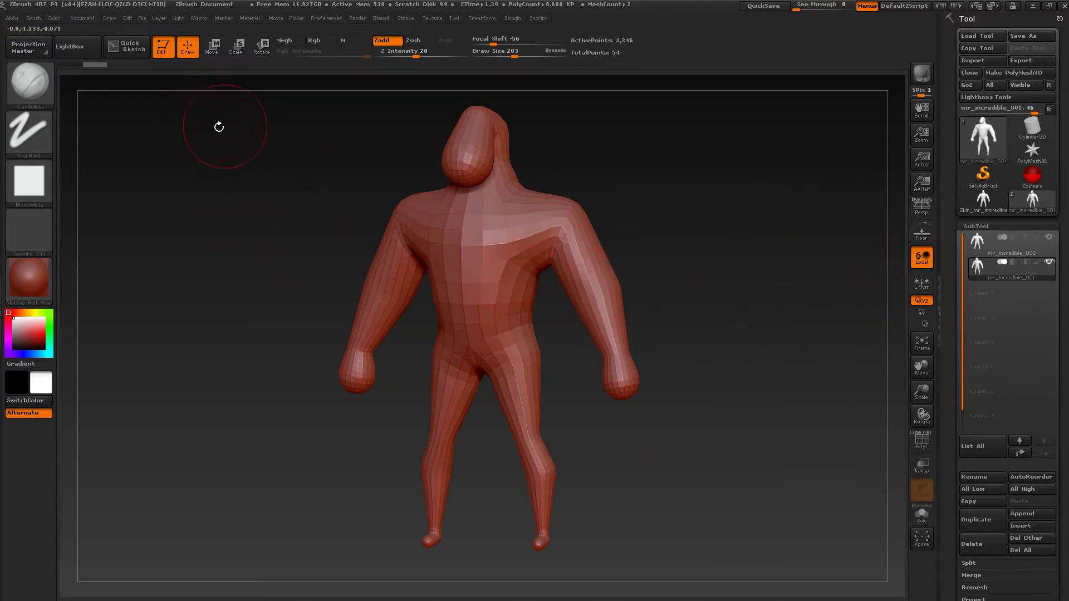
- Try pulling the forearms inward with the Move brush at draw size 426 and compare against the mr_incredible_002 copy
left_click(29, 82)
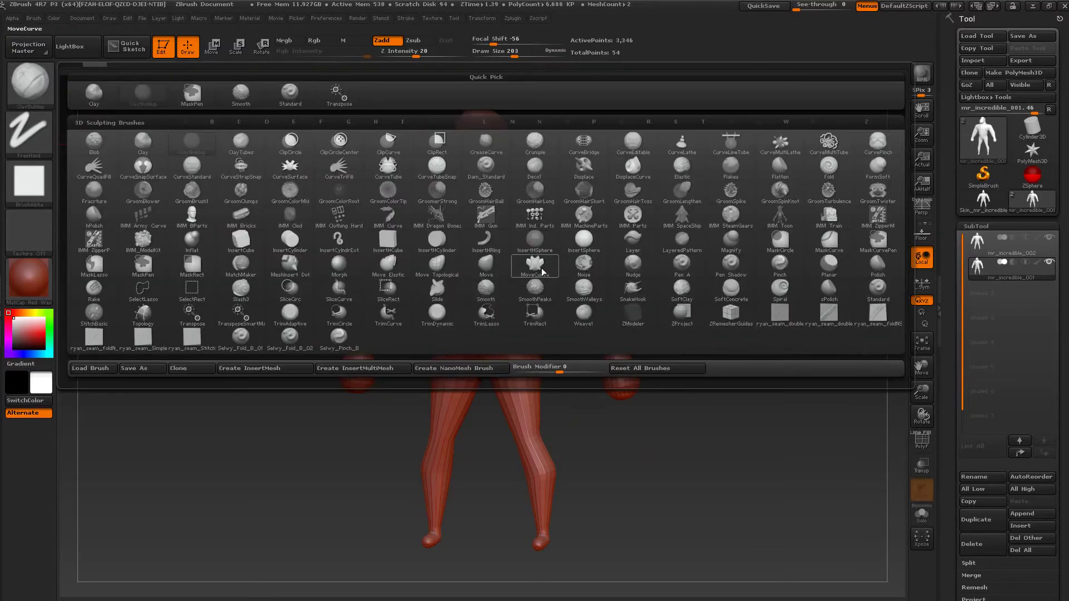
left_click(486, 264)
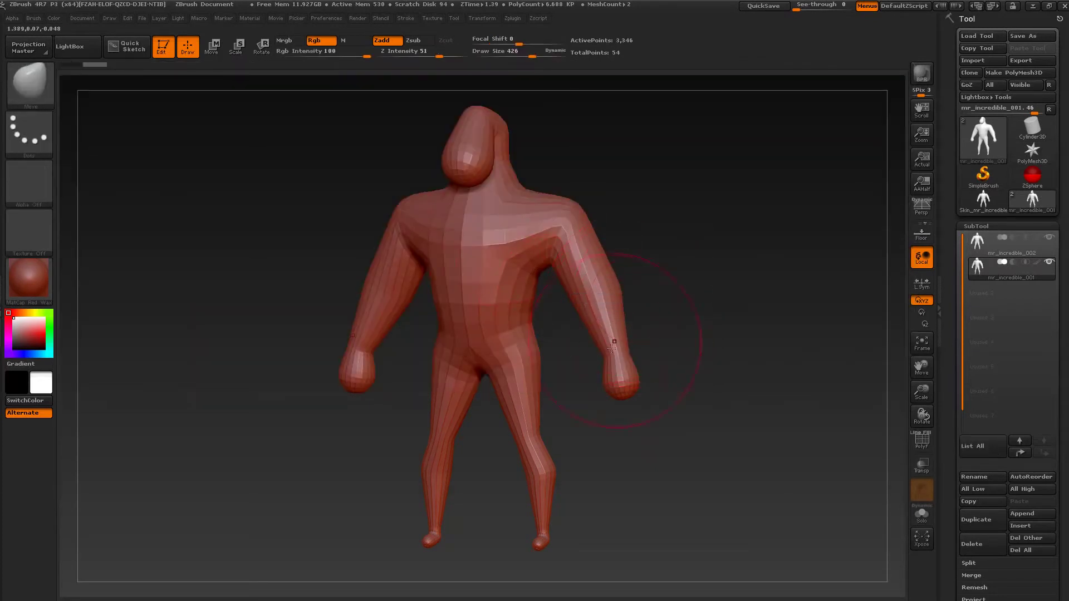
mouse_move(612, 346)
left_mouse_down()
mouse_move(621, 400)
mouse_move(690, 329)
mouse_move(673, 402)
mouse_move(555, 416)
mouse_move(577, 420)
left_mouse_up()
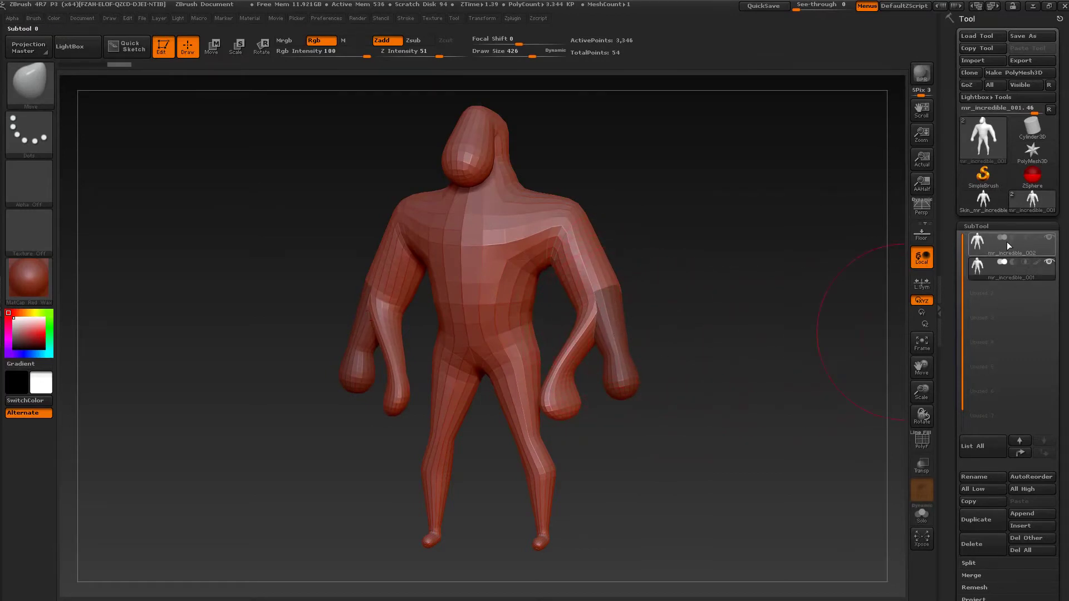
left_click(1049, 237)
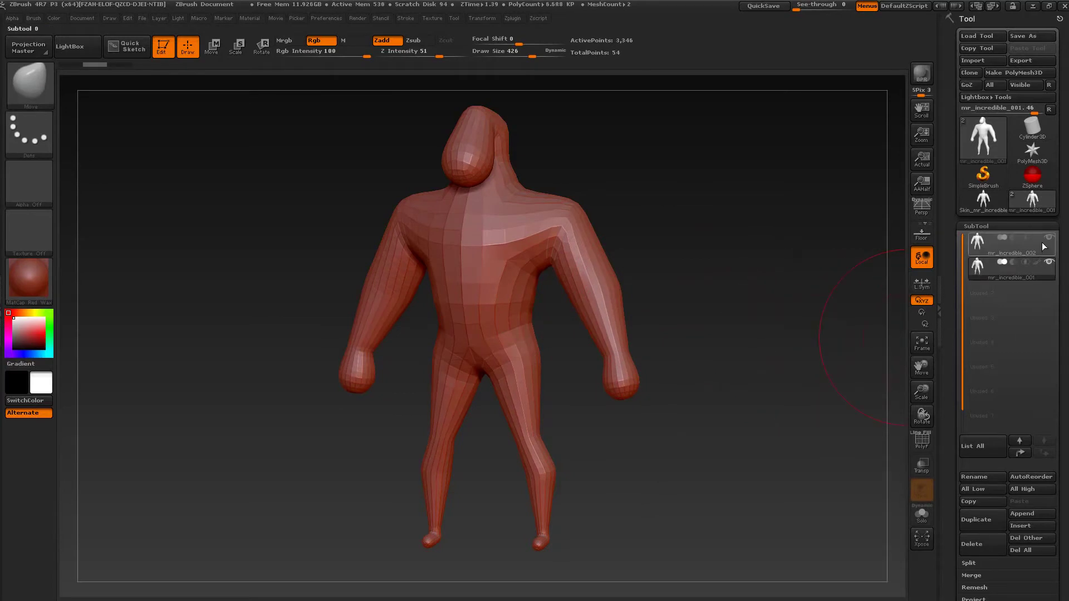
mouse_move(1048, 242)
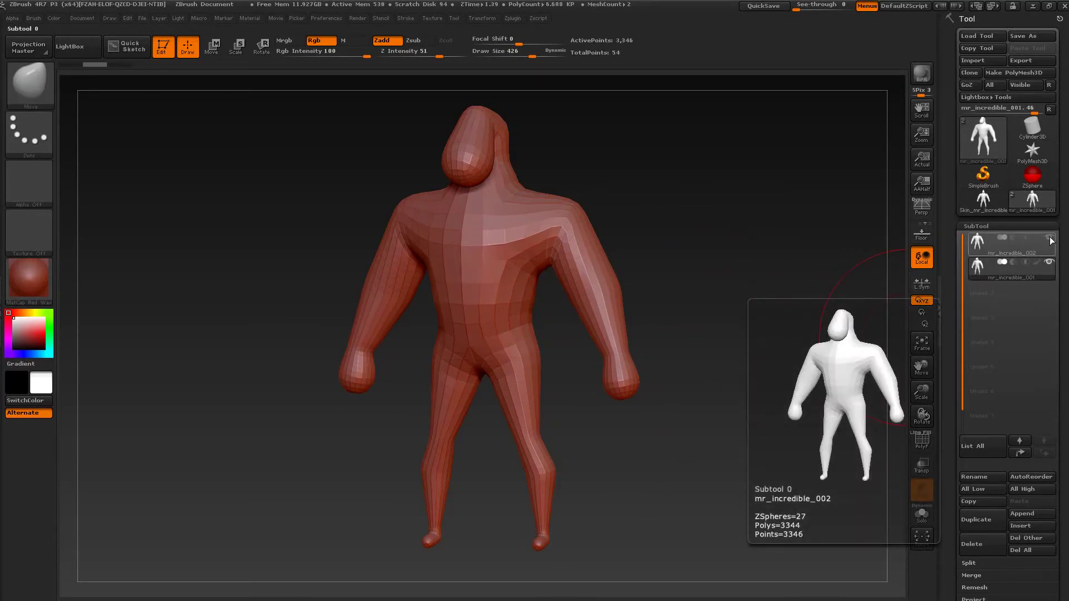
left_click(1049, 240)
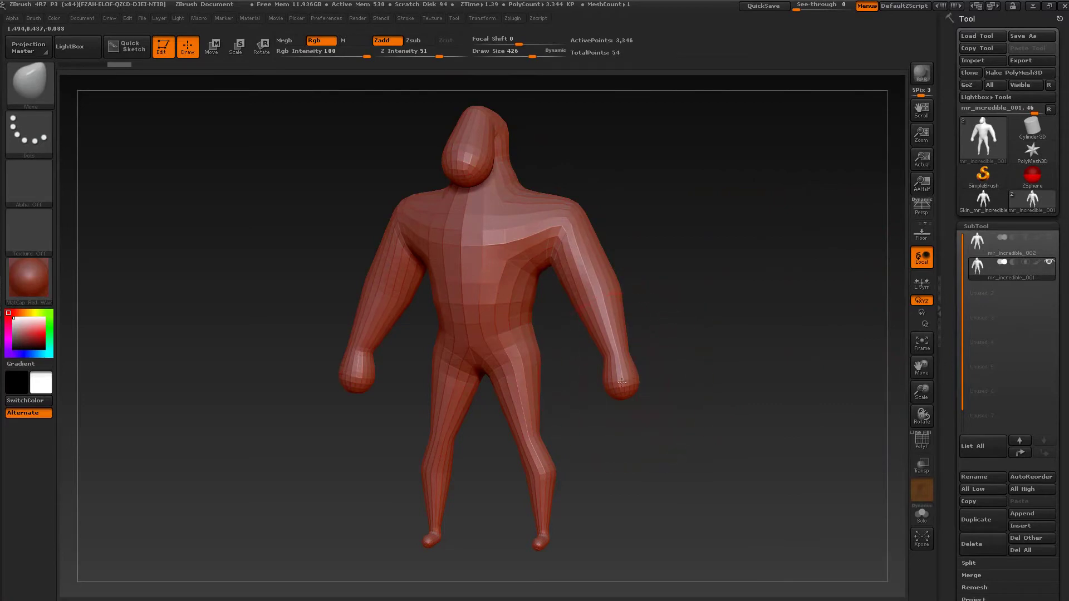
- Bend the forearms inward again with the Move brush, toggle the mr_incredible_002 copy's visibility, and undo the bend
mouse_move(651, 371)
left_mouse_down()
mouse_move(601, 367)
mouse_move(710, 334)
mouse_move(679, 385)
mouse_move(598, 407)
left_mouse_up()
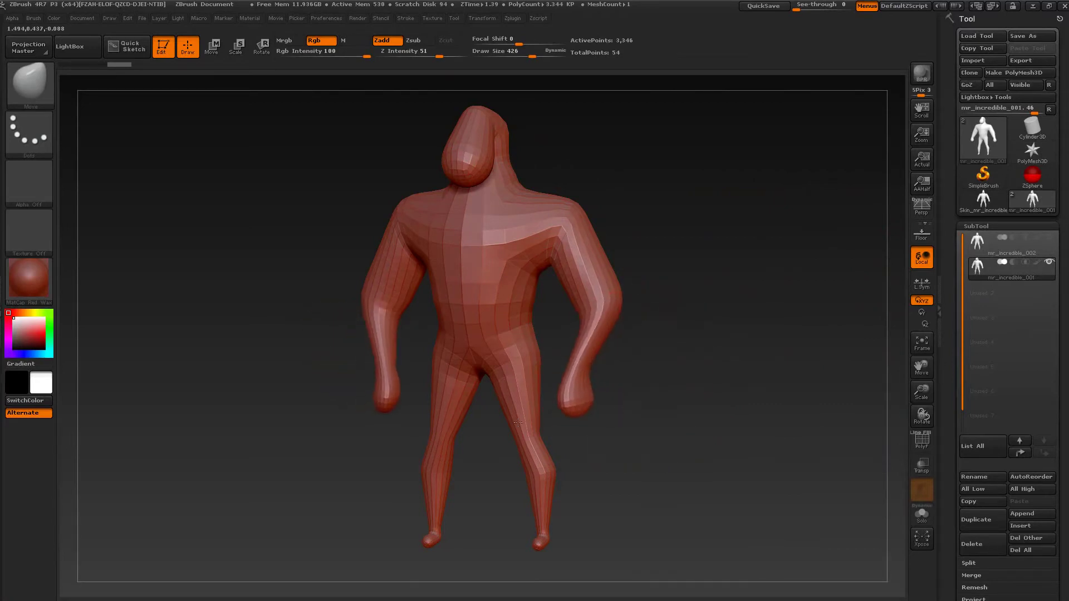
left_click(1050, 240)
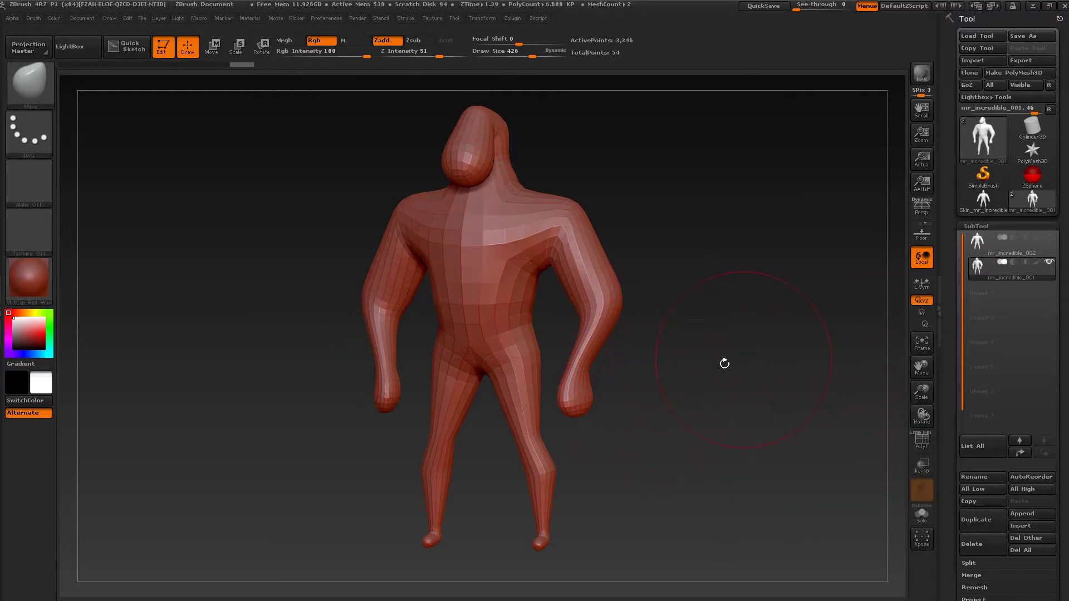
key("ctrl")
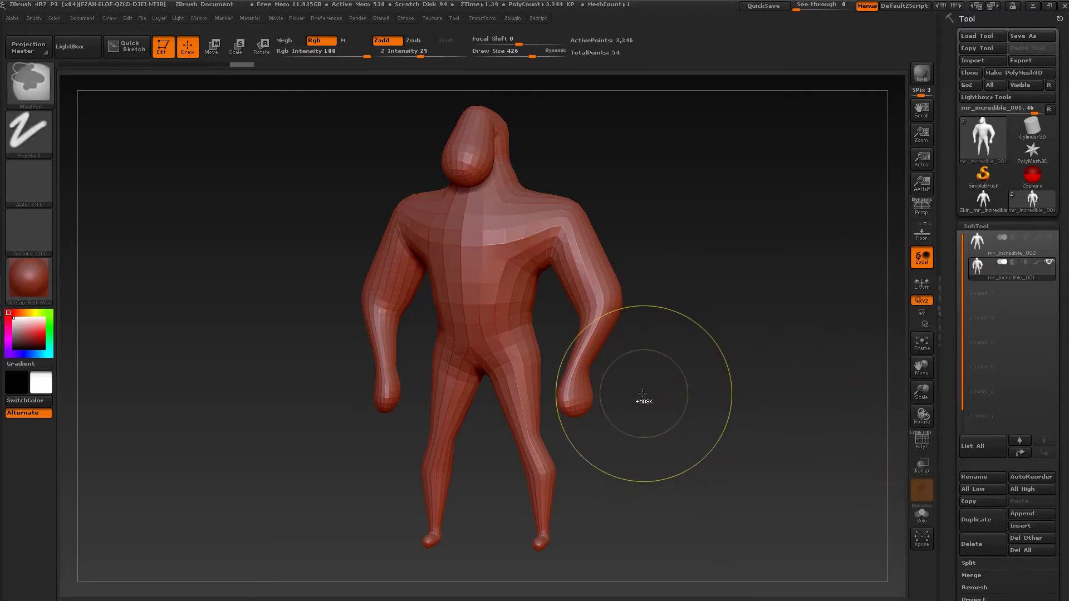
key("ctrl+z")
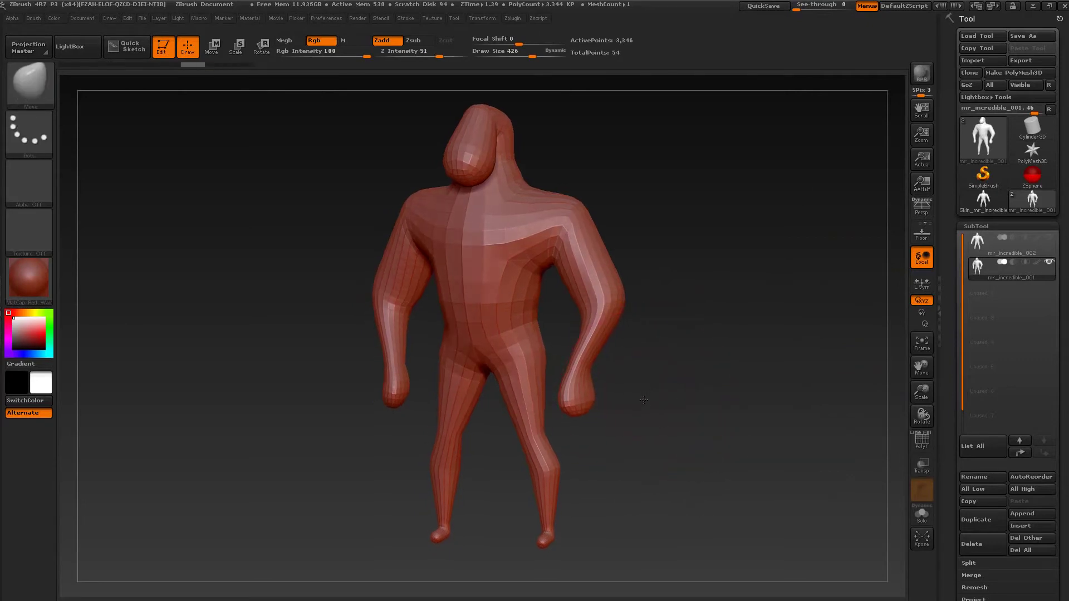
key("ctrl")
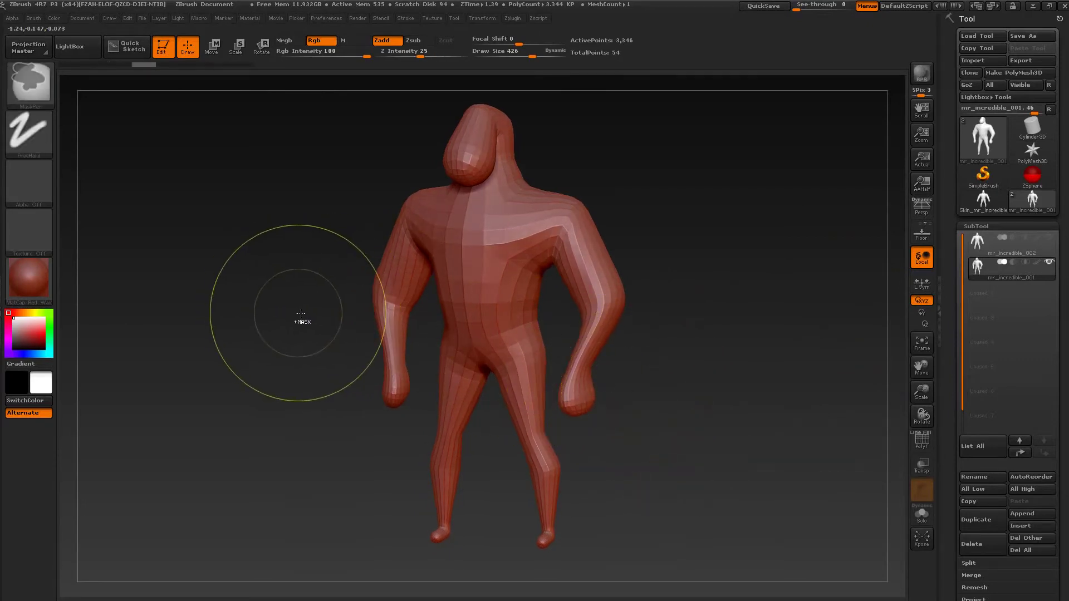
key("ctrl+z")
mouse_move(684, 463)
left_mouse_down("shift")
mouse_move(697, 439)
mouse_move(703, 448)
left_mouse_up("shift")
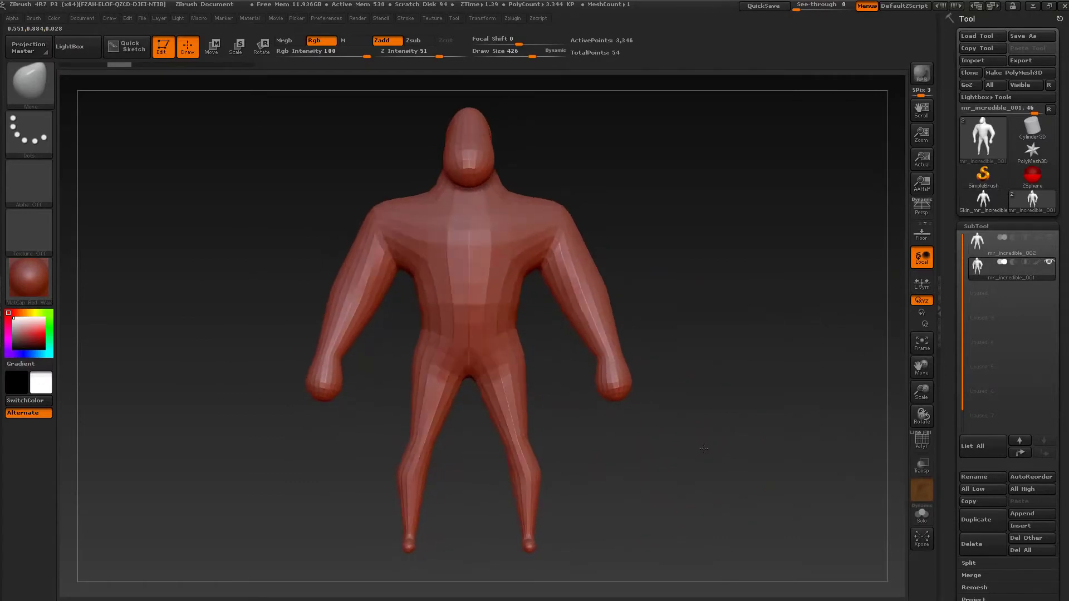
- Apply DynaMesh at resolution 128 to the mr_incredible_001 mesh without freezing its subdivision levels
mouse_move(746, 340)
left_mouse_down()
mouse_move(668, 338)
mouse_move(737, 338)
left_mouse_up()
left_click_drag(724, 391, 726, 382)
scroll(957, 471, "down", 5)
scroll(958, 373, "down", 2)
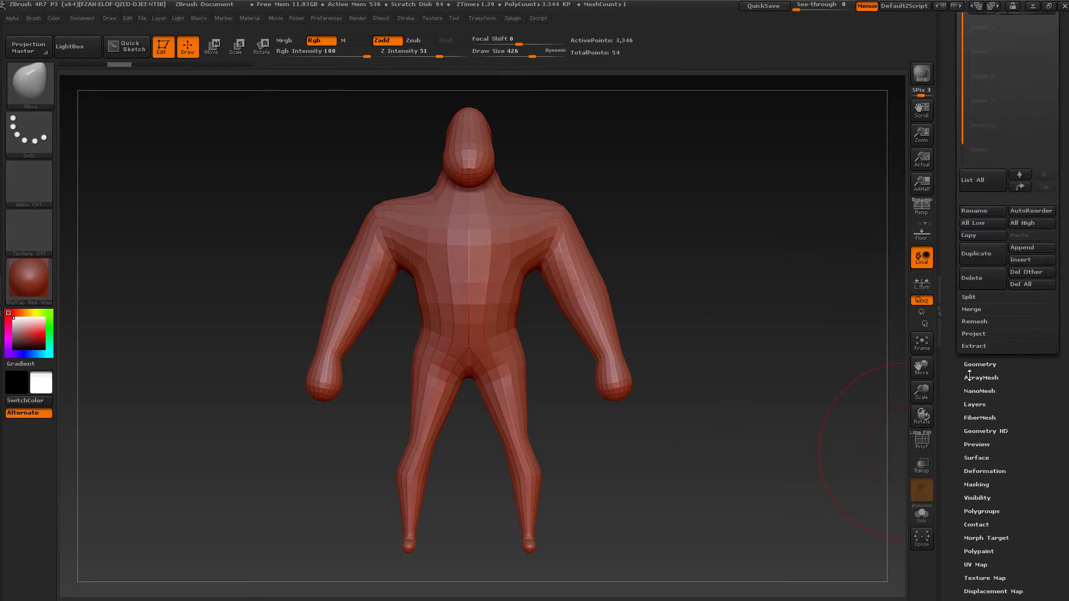
left_click(977, 364)
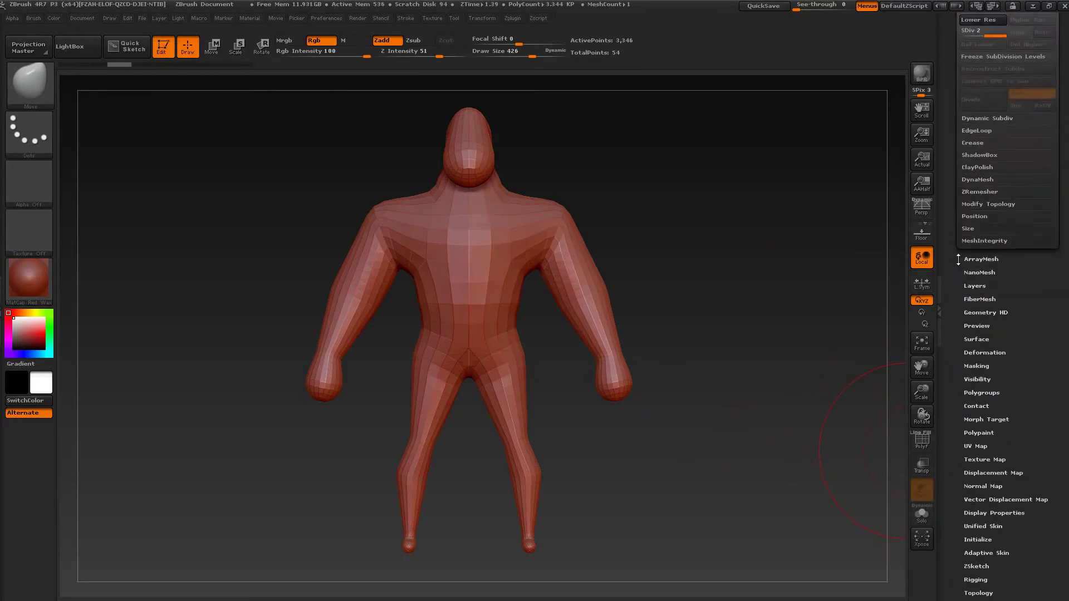
scroll(953, 291, "up", 1)
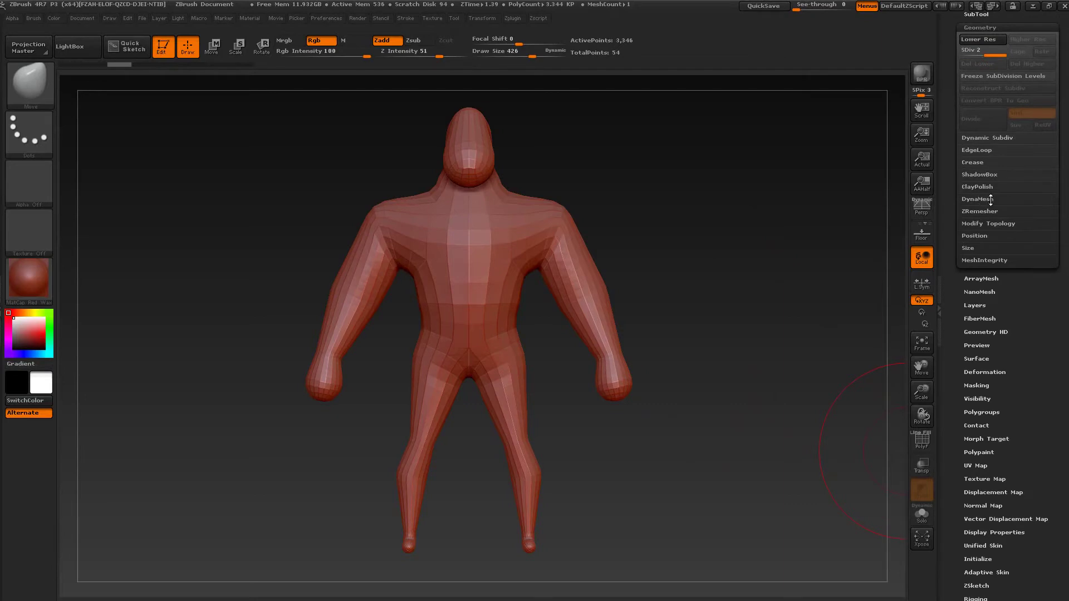
left_click(977, 199)
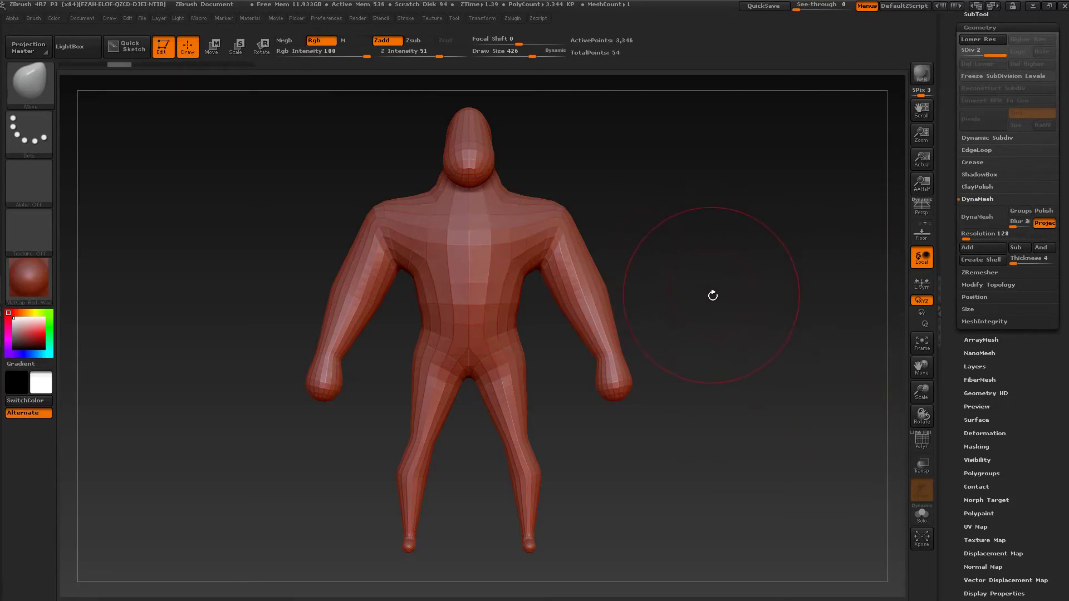
mouse_move(711, 294)
left_mouse_down()
mouse_move(723, 322)
mouse_move(715, 316)
mouse_move(752, 303)
mouse_move(706, 305)
mouse_move(726, 328)
mouse_move(728, 310)
mouse_move(706, 324)
left_mouse_up()
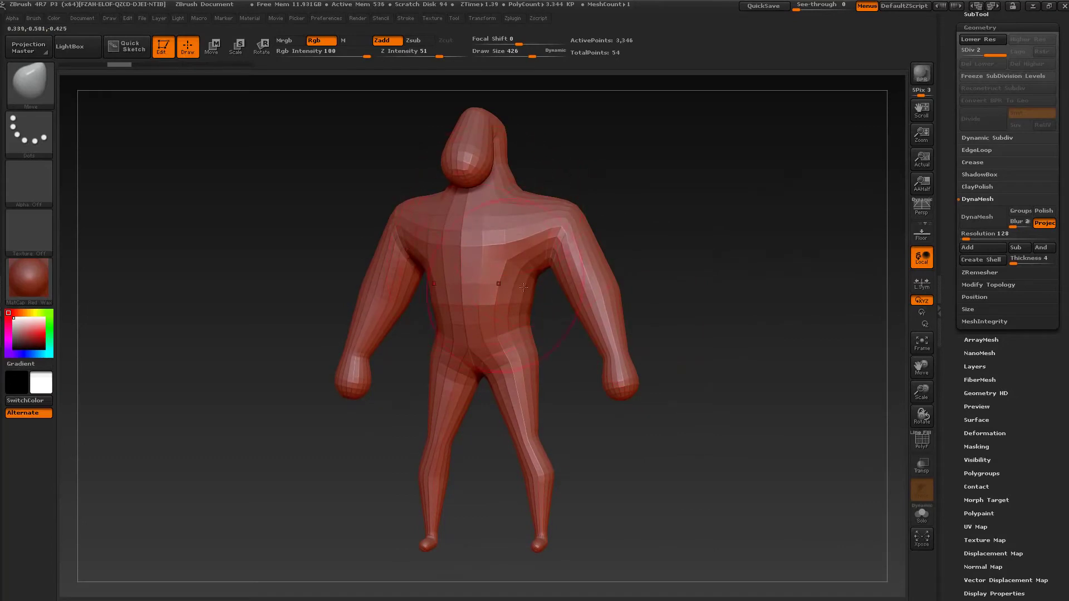
left_click(982, 221)
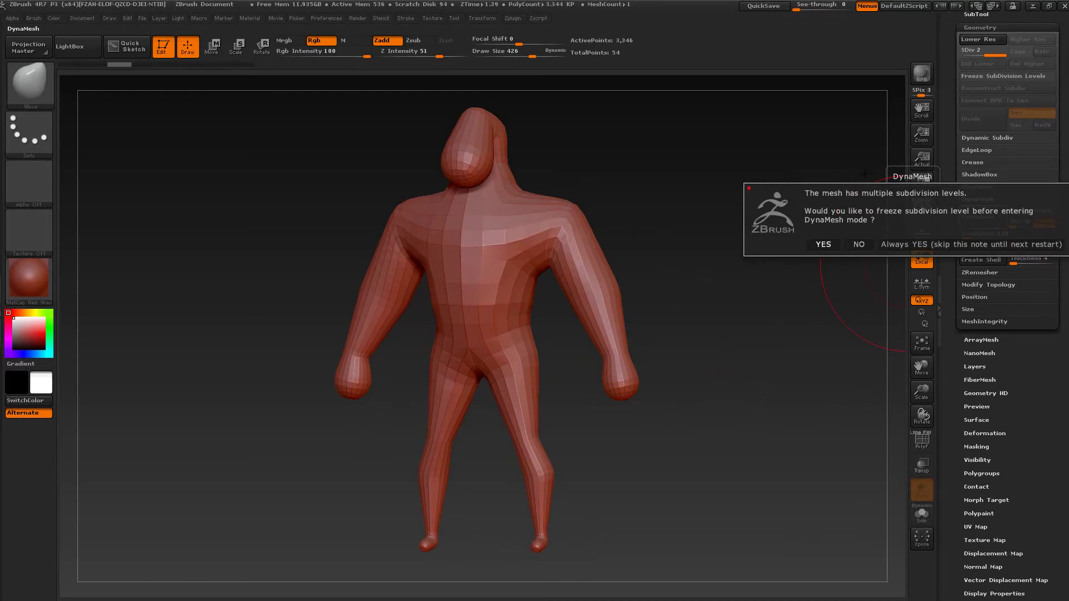
left_click(859, 245)
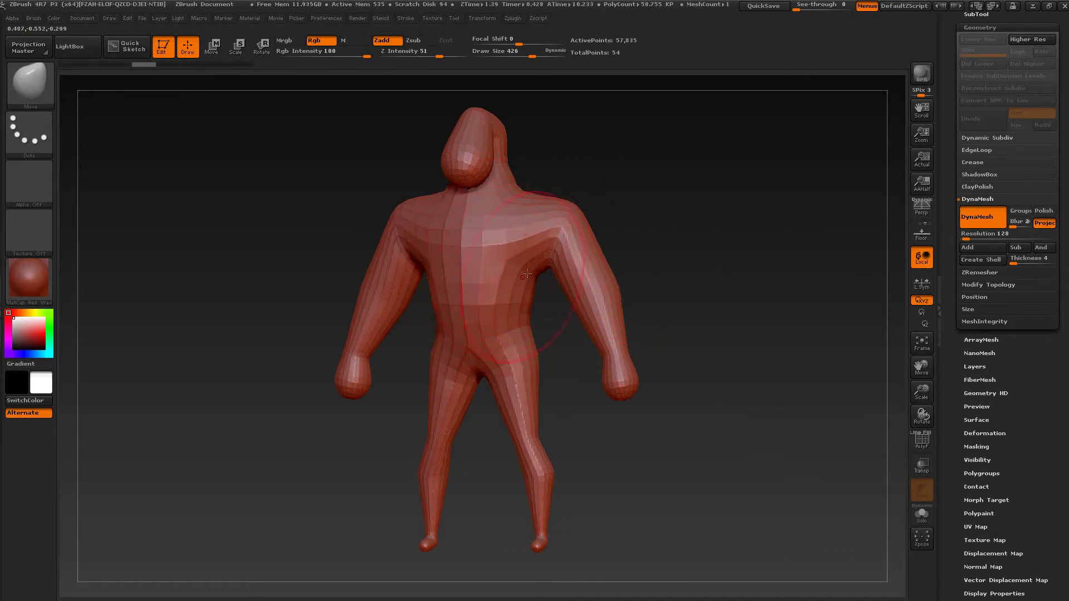
- Turn on the polyframe to examine the torso's DynaMesh topology up close, and undo the DynaMesh conversion
left_click_drag(666, 267, 685, 258)
left_click_drag(678, 221, 687, 378, "alt")
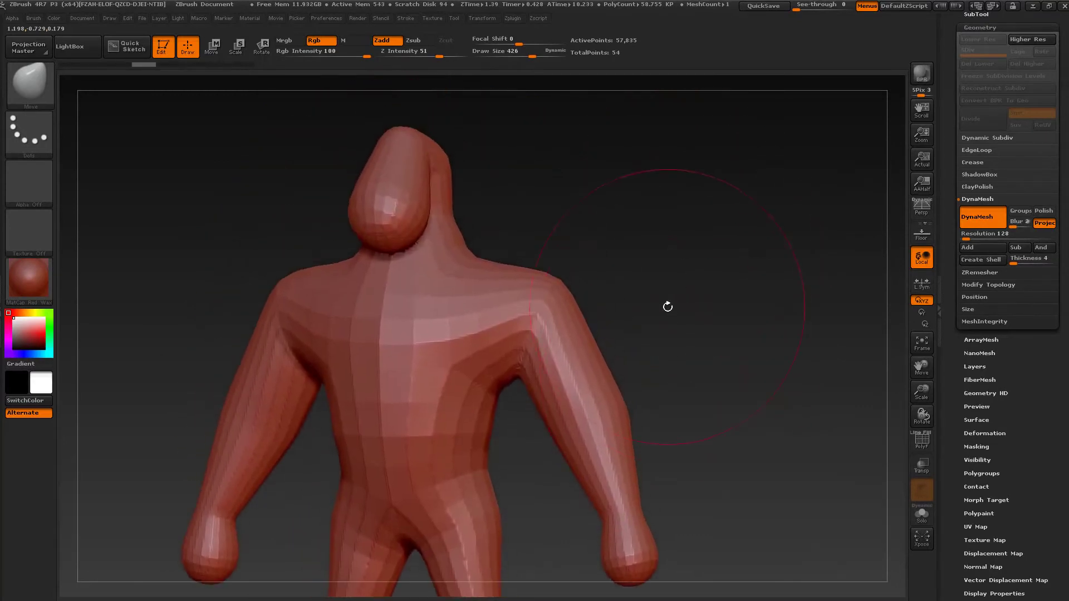
mouse_move(668, 306)
left_mouse_down()
mouse_move(680, 265)
mouse_move(747, 357)
mouse_move(718, 336)
mouse_move(749, 322)
mouse_move(749, 332)
left_mouse_up()
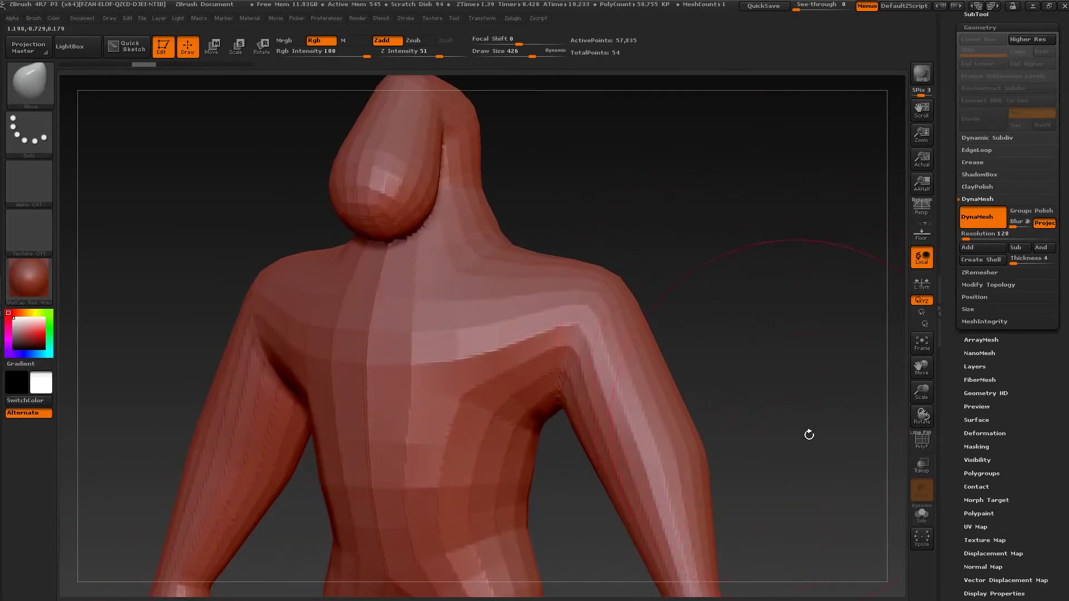
left_click(923, 441)
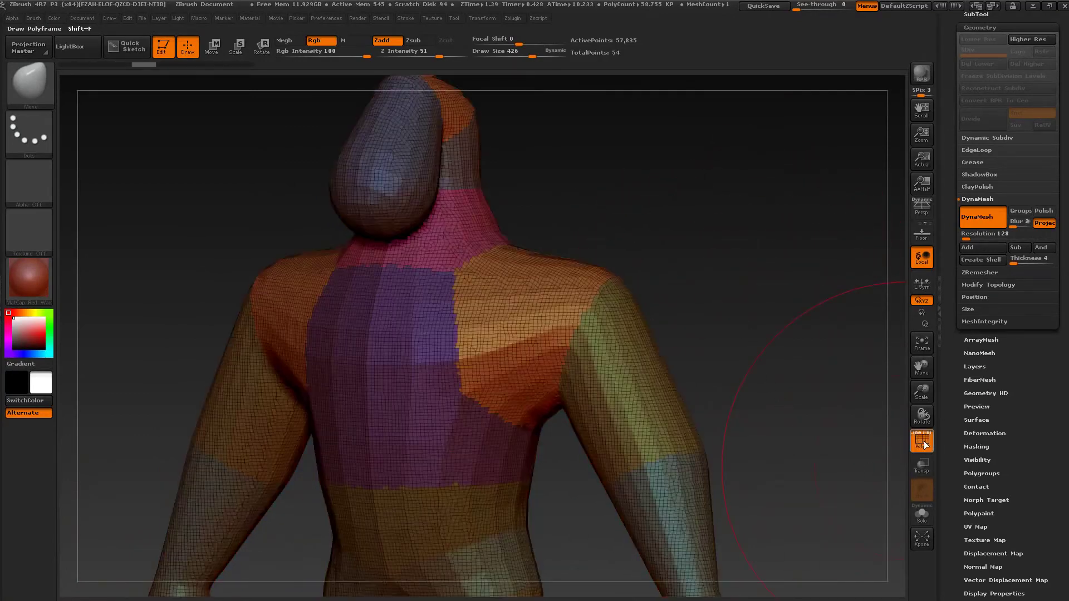
mouse_move(761, 336)
left_mouse_down()
mouse_move(749, 305)
mouse_move(790, 308)
mouse_move(768, 310)
mouse_move(769, 331)
left_mouse_up()
key("ctrl+z")
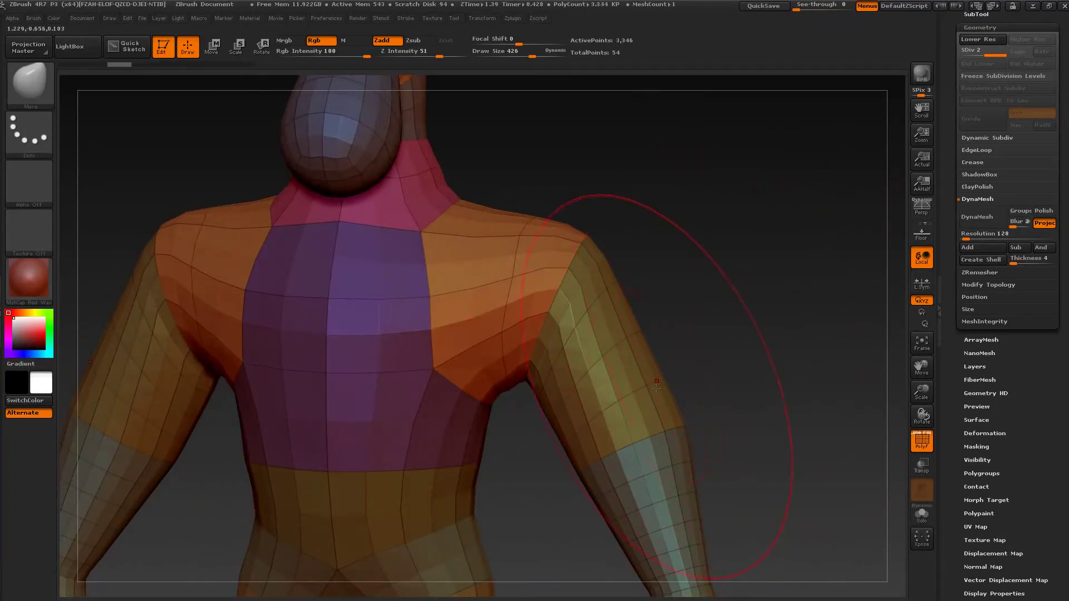
- Reapply DynaMesh at resolution 128 without freezing subdivision levels to compare the topology, undo it, and hide the polyframe
left_click(977, 217)
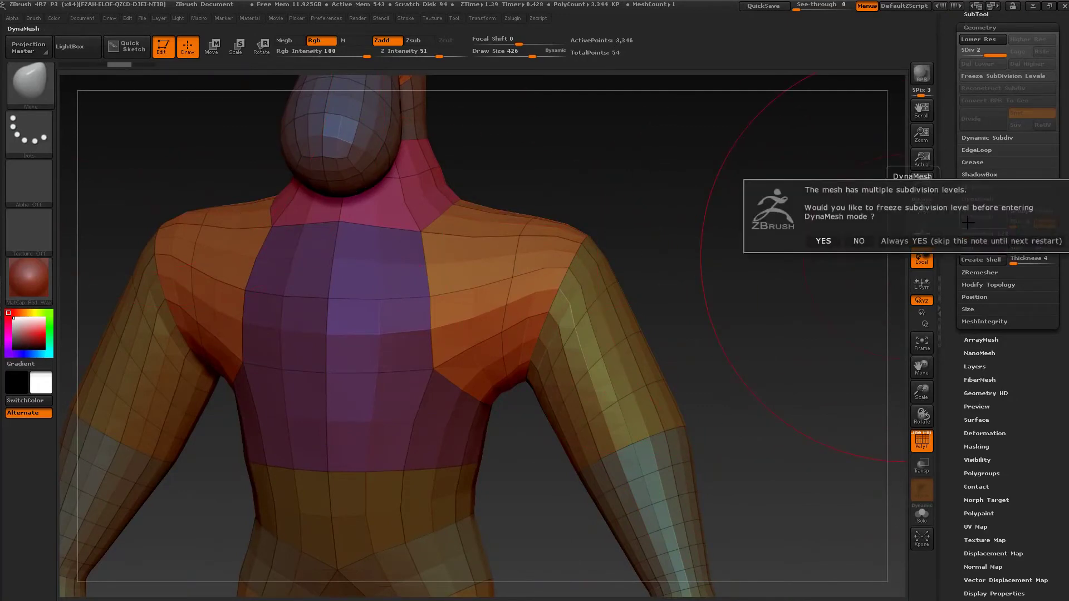
left_click(860, 240)
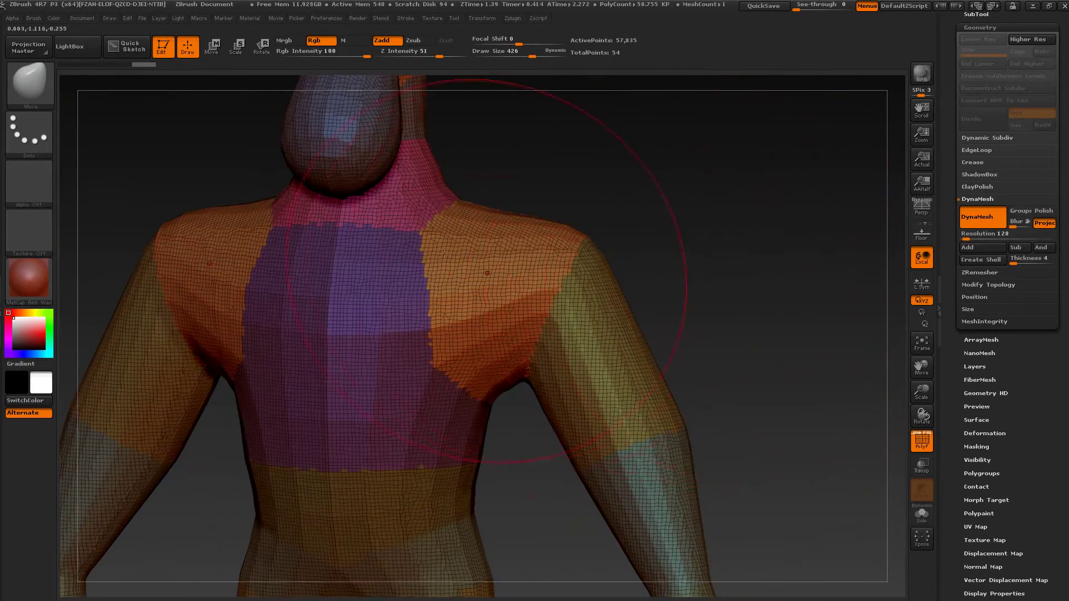
left_click_drag(756, 308, 790, 300)
key("ctrl+z")
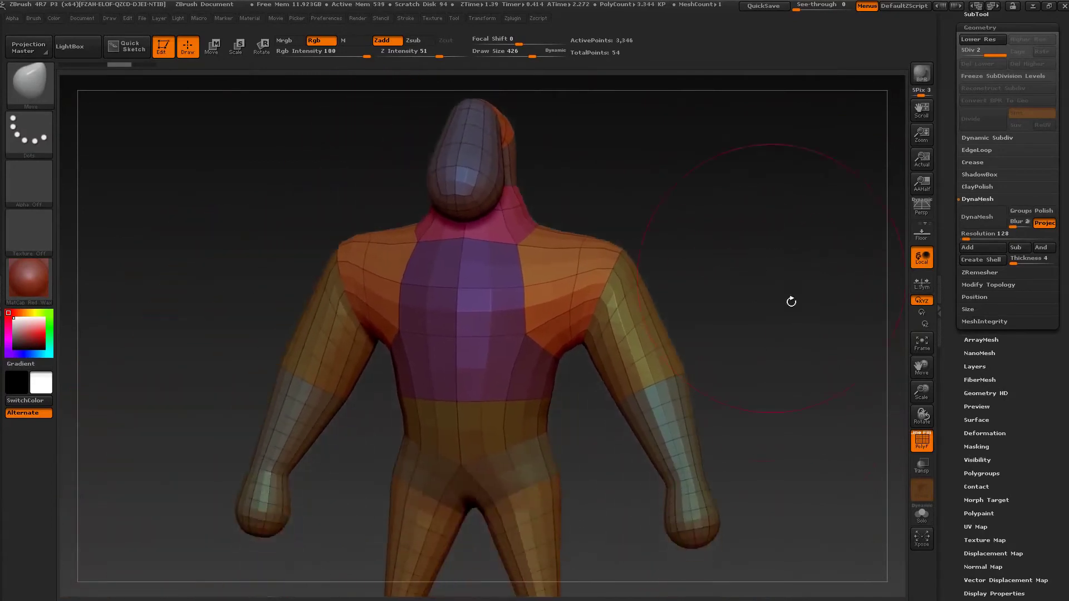
left_click(921, 443)
left_click_drag(806, 355, 767, 356)
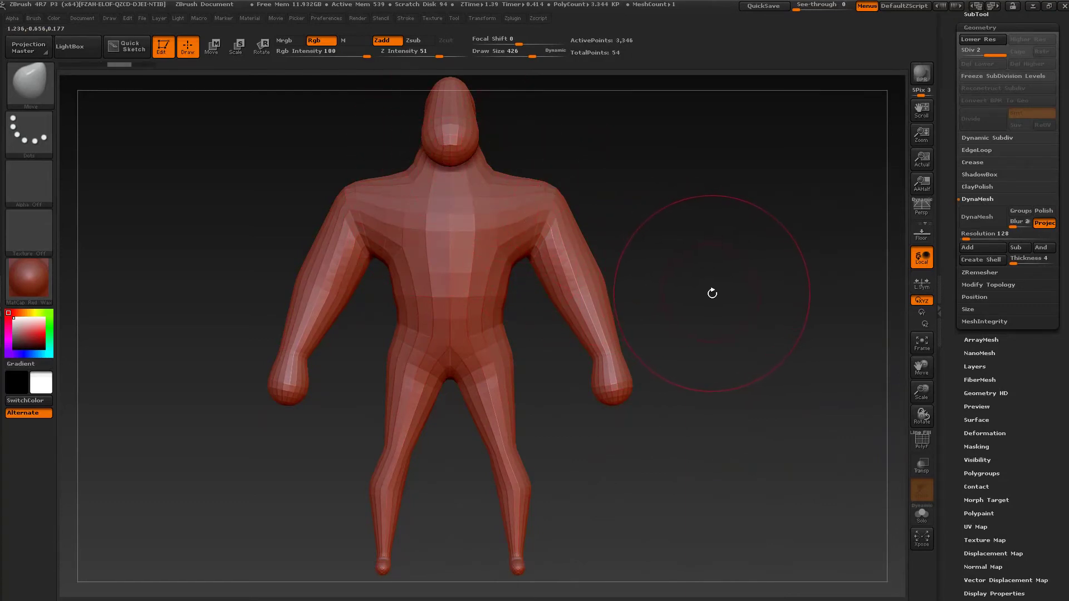
- Subdivide the Skin_mr_incredible_001 mesh repeatedly up to subdivision level 6
left_click_drag(717, 295, 731, 351, "alt")
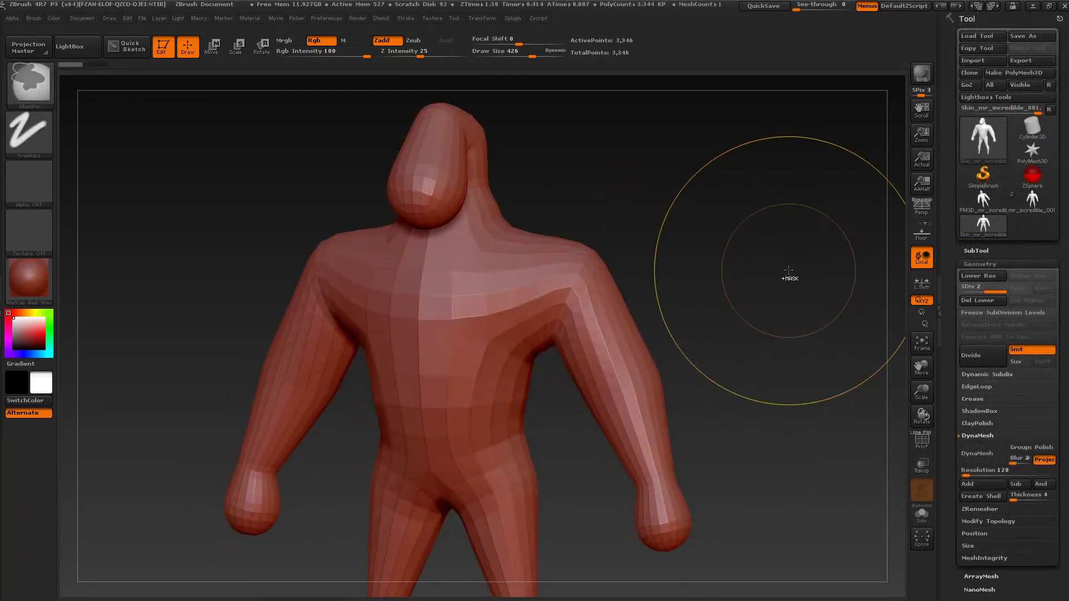
key("ctrl+d")
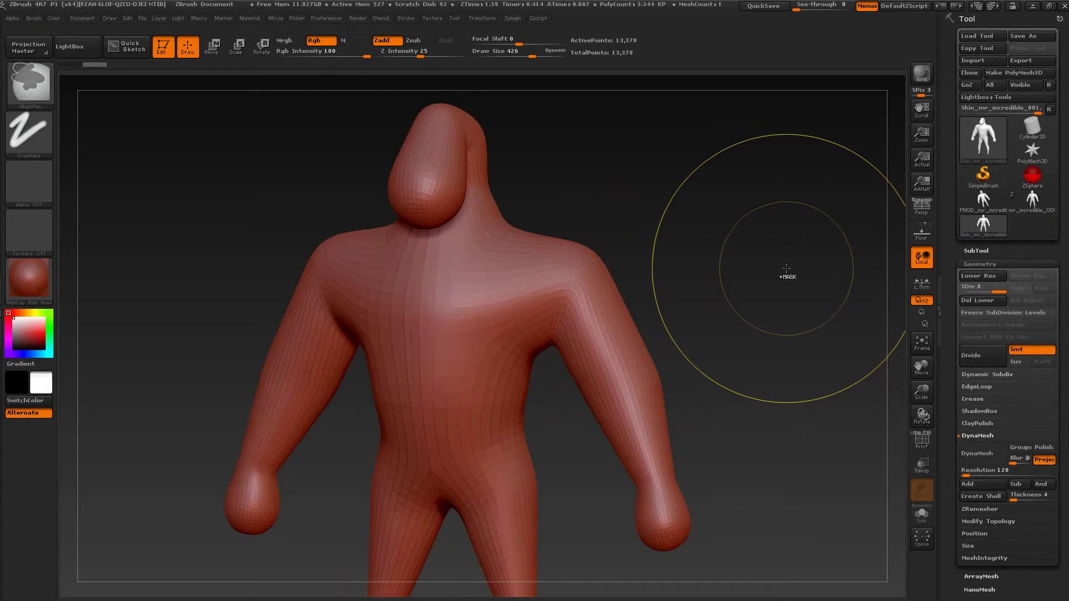
key("ctrl+d")
key("ctrl+d")
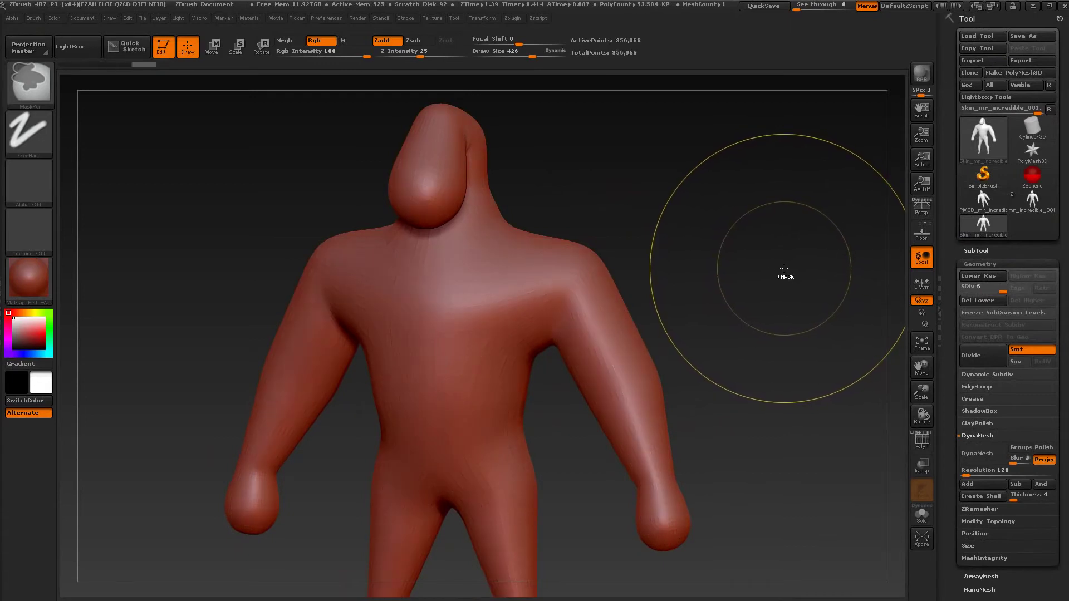
- Select the Move brush and turn the figure to face the front
key("b")
key("m")
key("v")
key("ctrl+d")
left_click_drag(773, 246, 779, 265)
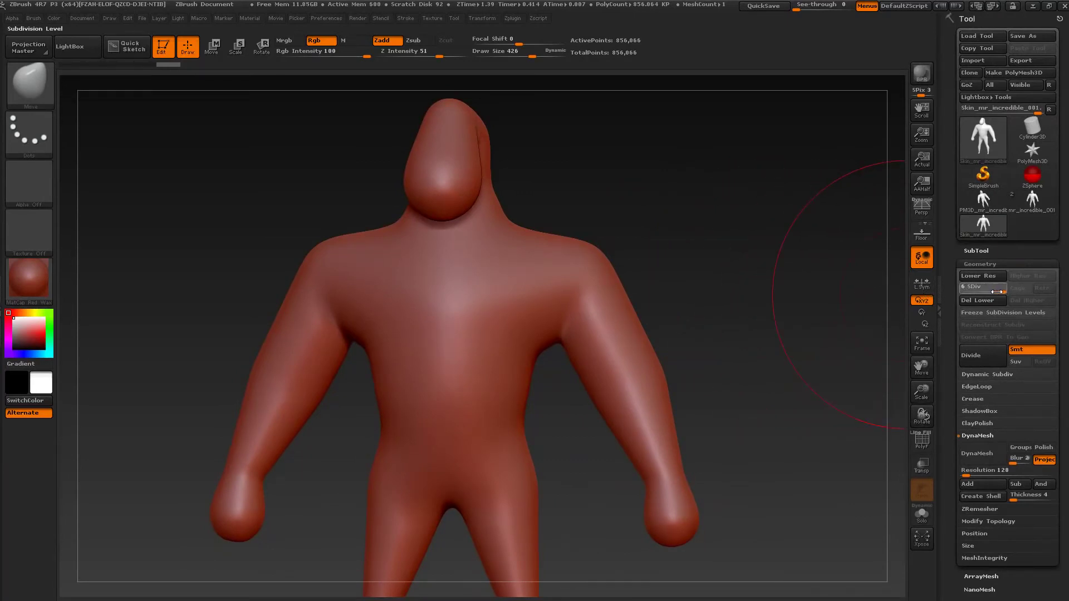
- Step the mesh down through its lower subdivision levels and back up to level 6 to compare them
left_click_drag(986, 291, 1001, 322)
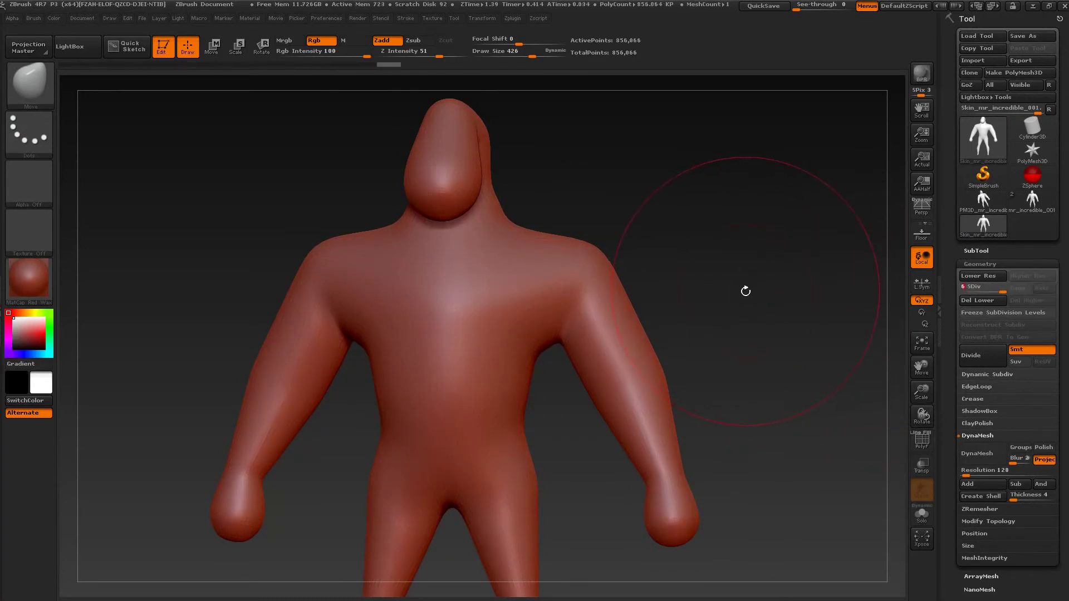
key("shift+d")
key("shift+d")
key("shift+d")
key("shift+d")
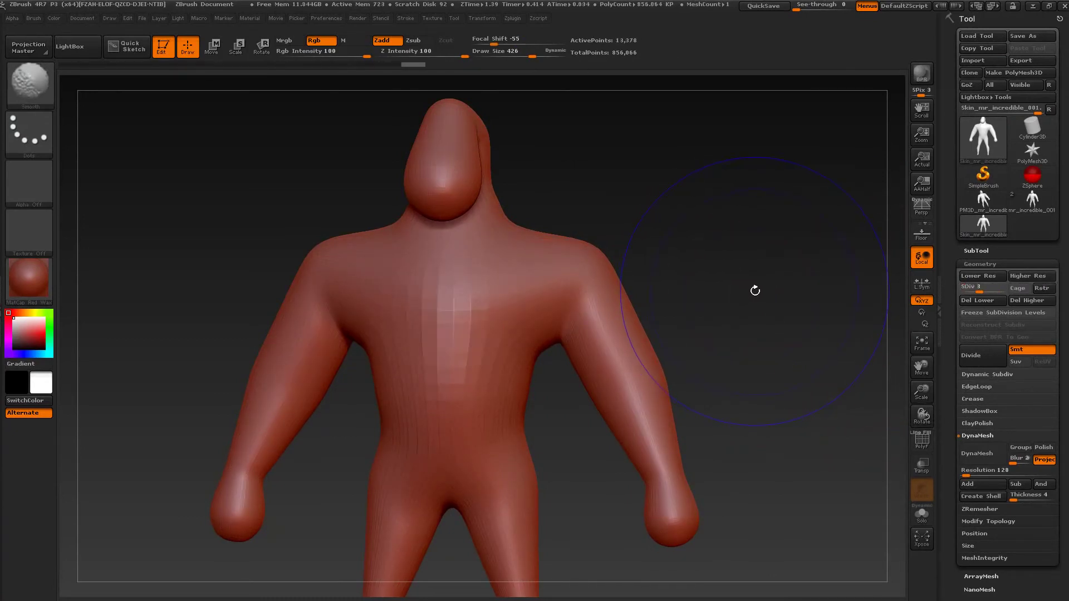
key("d")
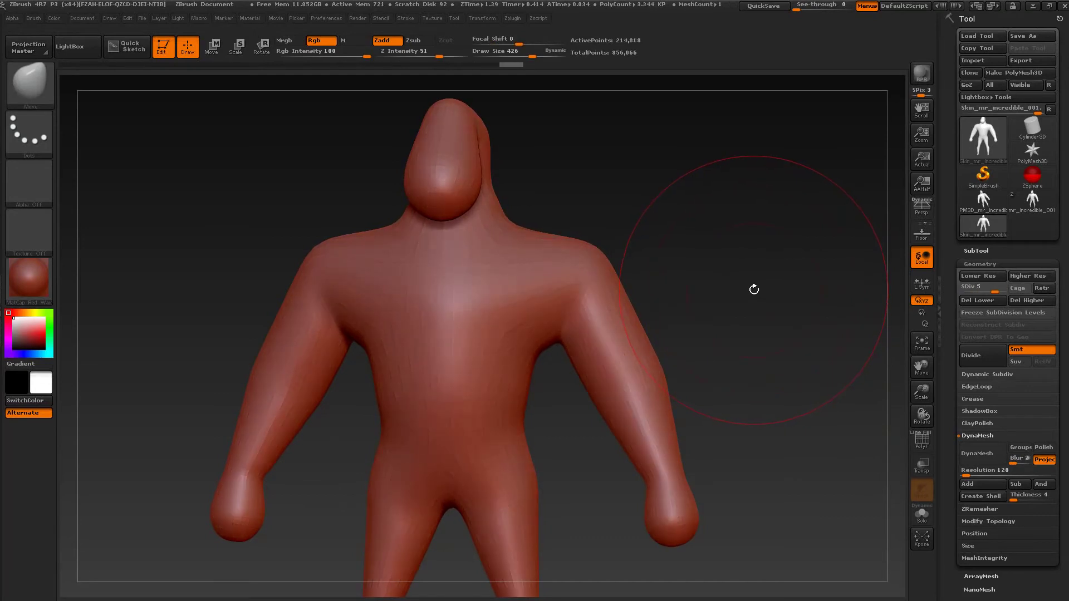
key("d")
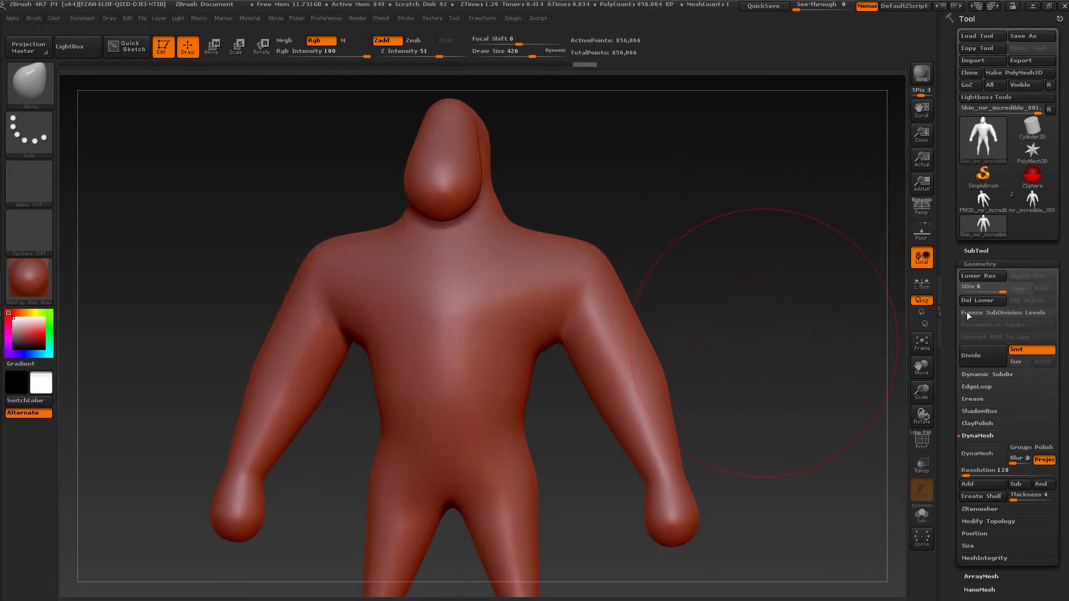
- Compare the topology at subdivision levels 1 and 6 with the polyframe shown, and hide the polyframe again
left_click(976, 288)
left_click_drag(963, 292, 950, 314)
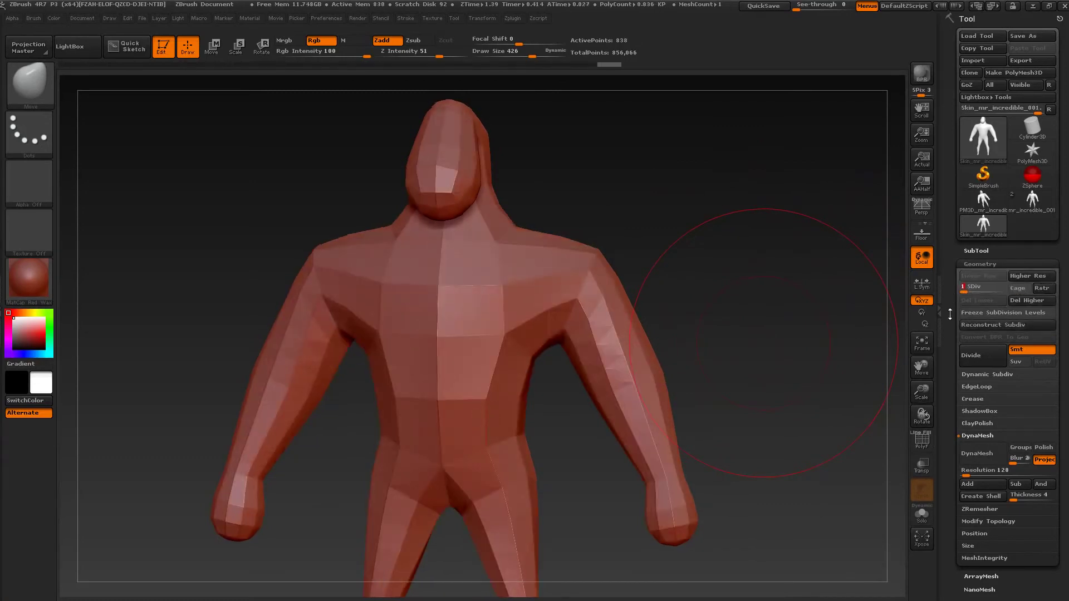
left_click(922, 441)
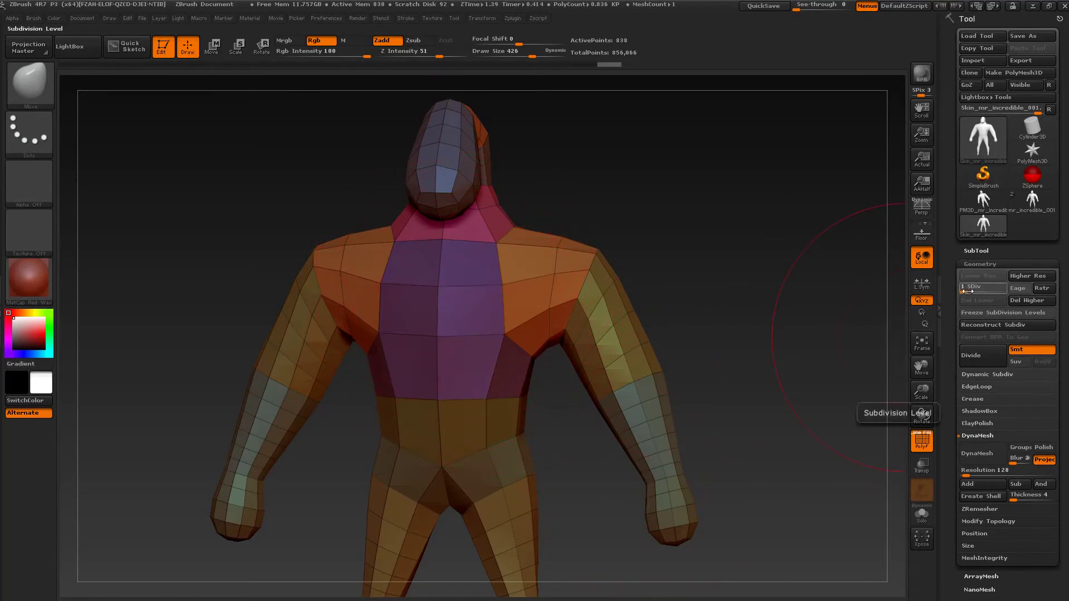
left_click_drag(967, 292, 993, 295)
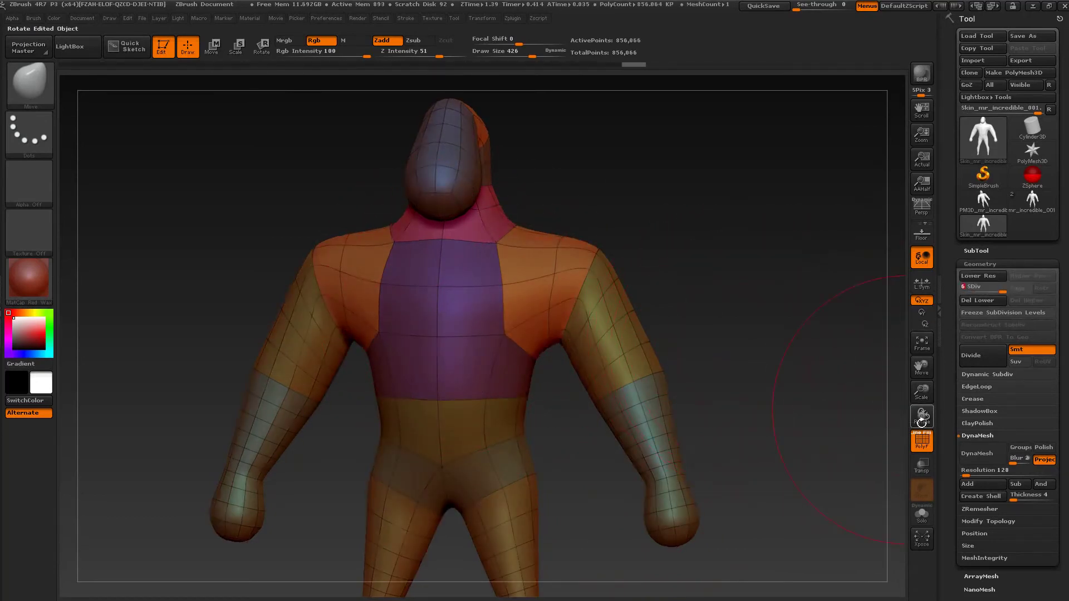
left_click(922, 441)
left_click_drag(754, 385, 711, 356)
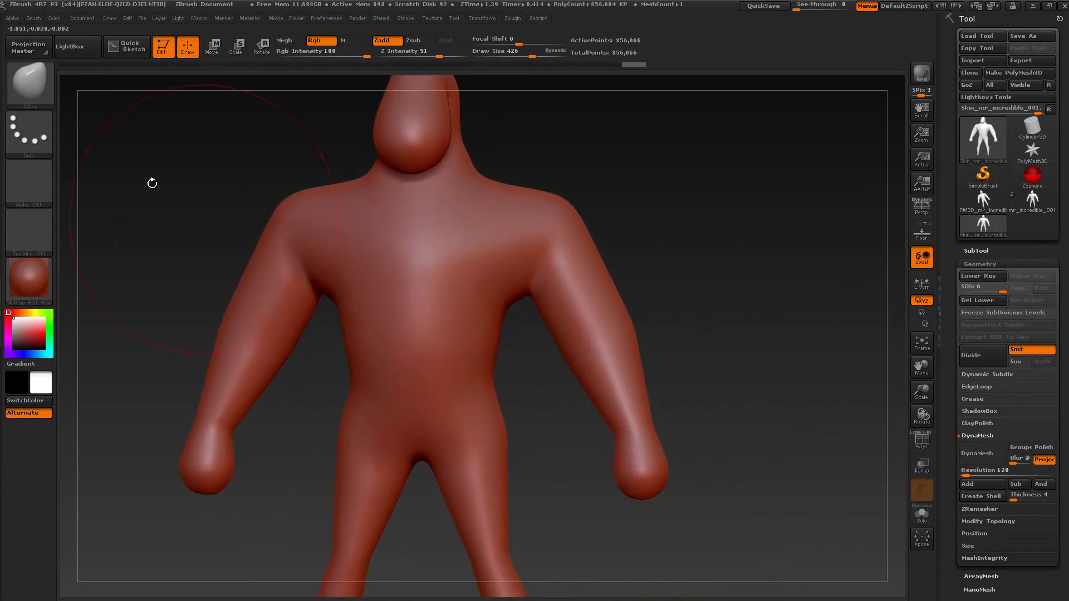
- Select the ClayBuildup brush and set its draw size to 11 for detail strokes on the hand
left_click(31, 84)
left_click(101, 95)
left_click(29, 89)
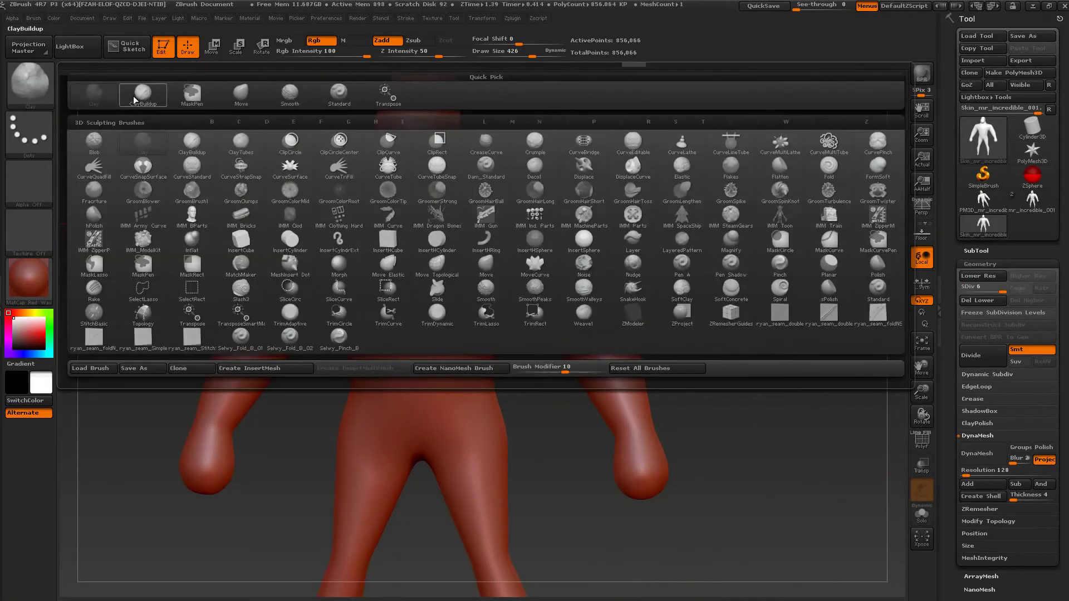
left_click(134, 94)
key("s")
left_click_drag(617, 380, 579, 379)
mouse_move(695, 395)
left_mouse_down("alt")
mouse_move(726, 415)
mouse_move(811, 393)
mouse_move(666, 363)
mouse_move(810, 370)
left_mouse_up("alt")
left_click_drag(746, 354, 584, 301, "alt")
key("s")
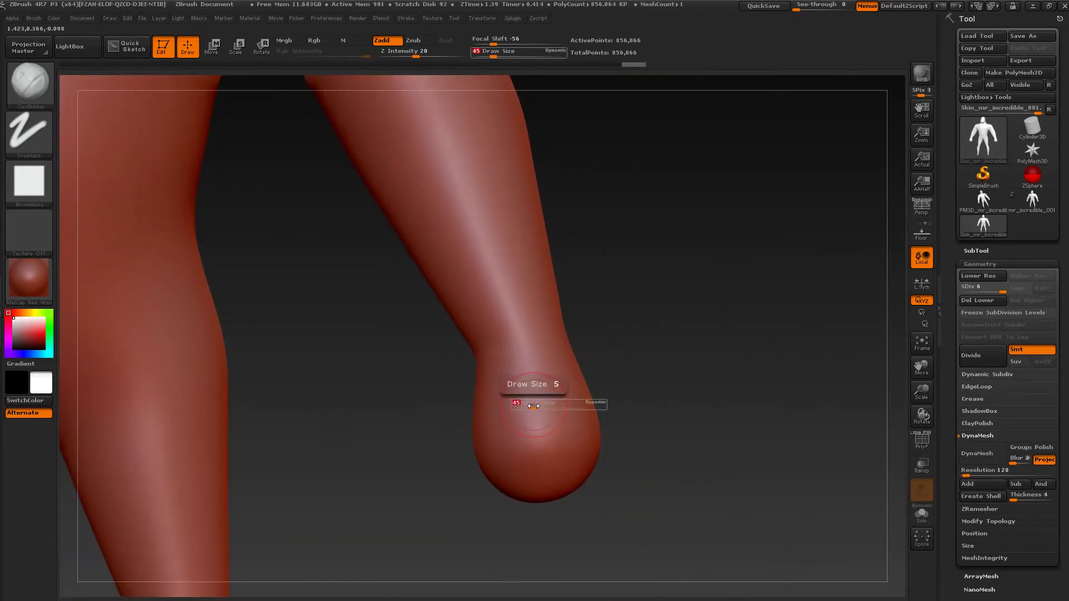
left_click_drag(533, 403, 520, 403)
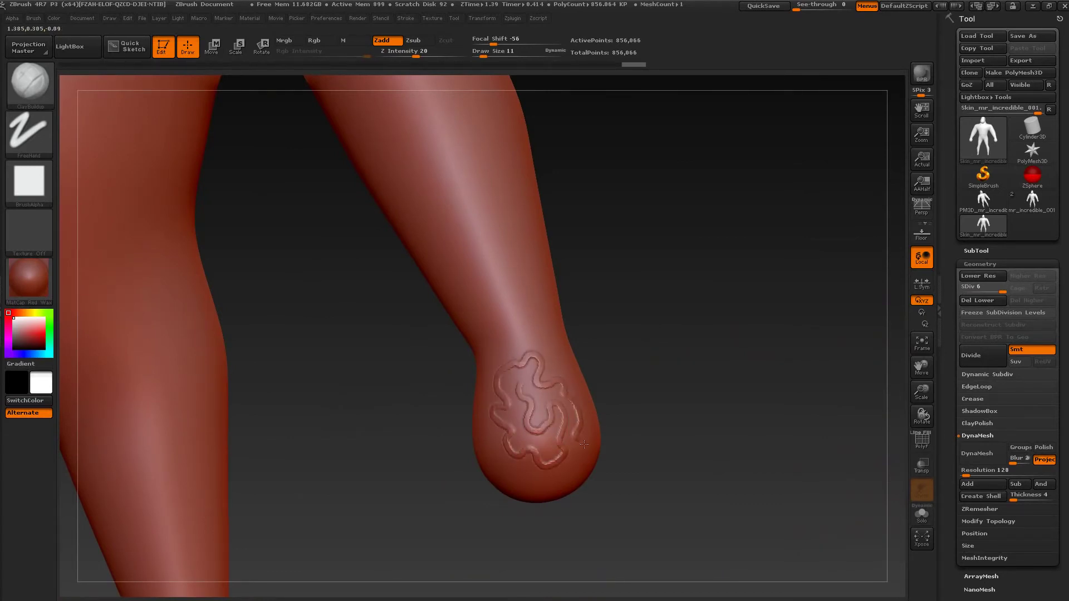
- Sculpt winding test strokes on the hand and the middle of the chest to compare the surface detail
left_click_drag(490, 446, 487, 433)
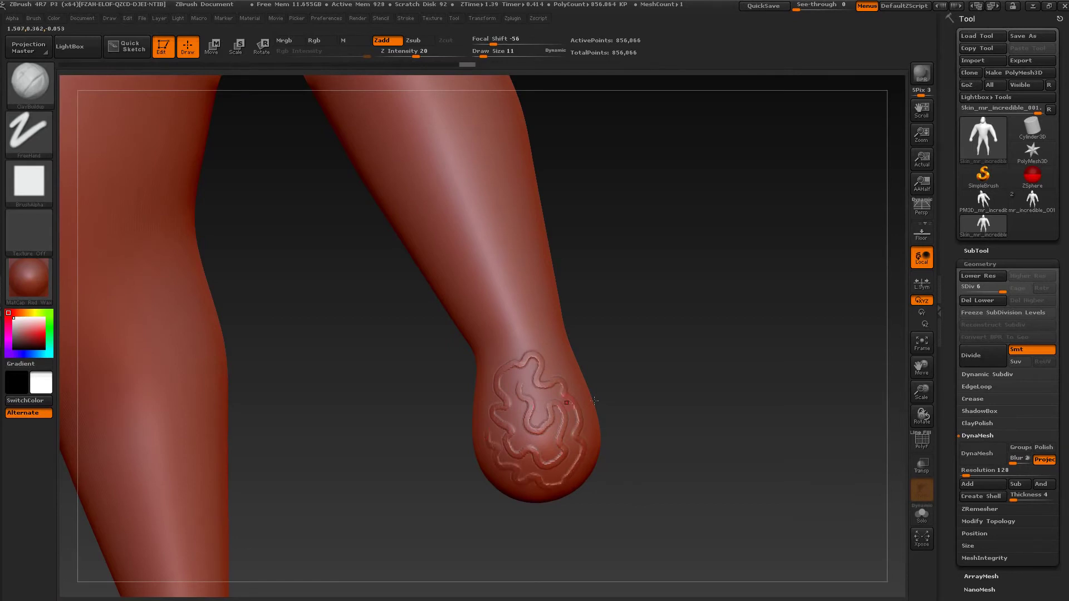
left_click_drag(639, 394, 818, 478, "alt")
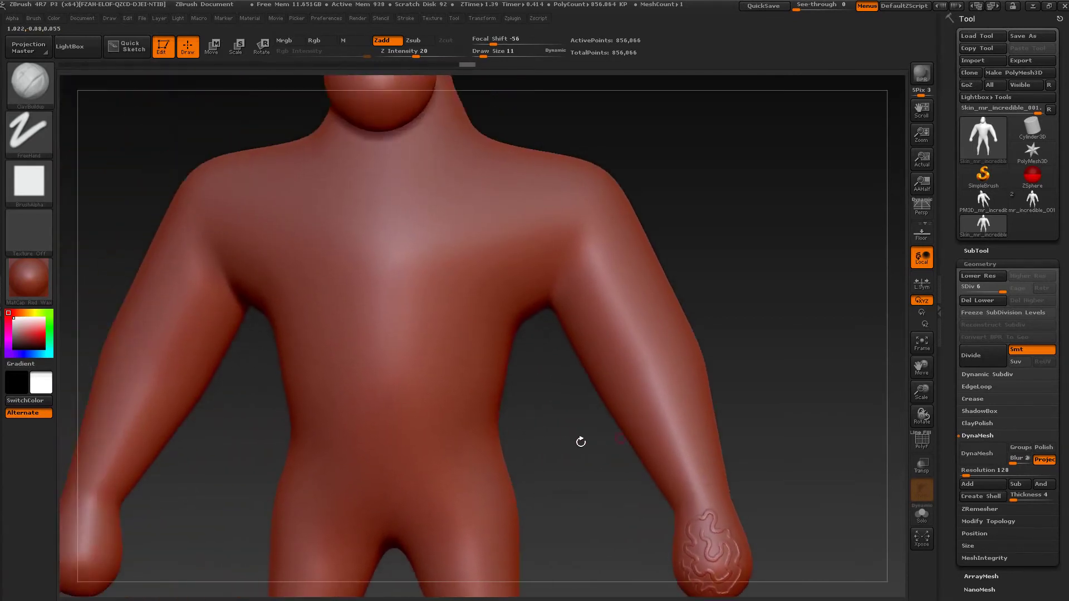
left_click_drag(579, 441, 522, 385, "alt")
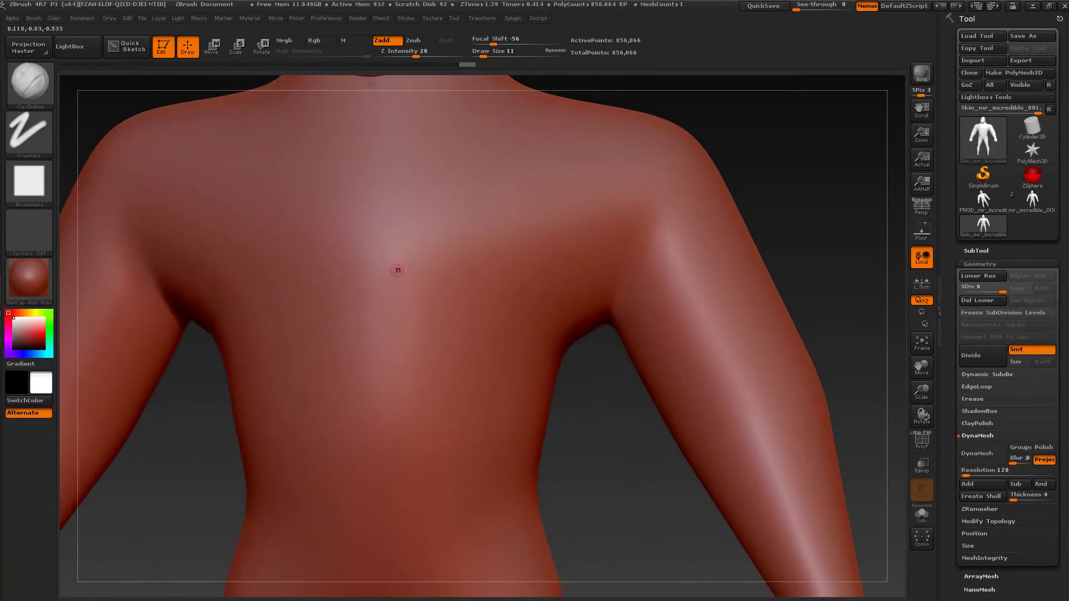
mouse_move(397, 272)
left_mouse_down()
mouse_move(386, 236)
mouse_move(427, 261)
mouse_move(398, 295)
mouse_move(359, 287)
left_mouse_up()
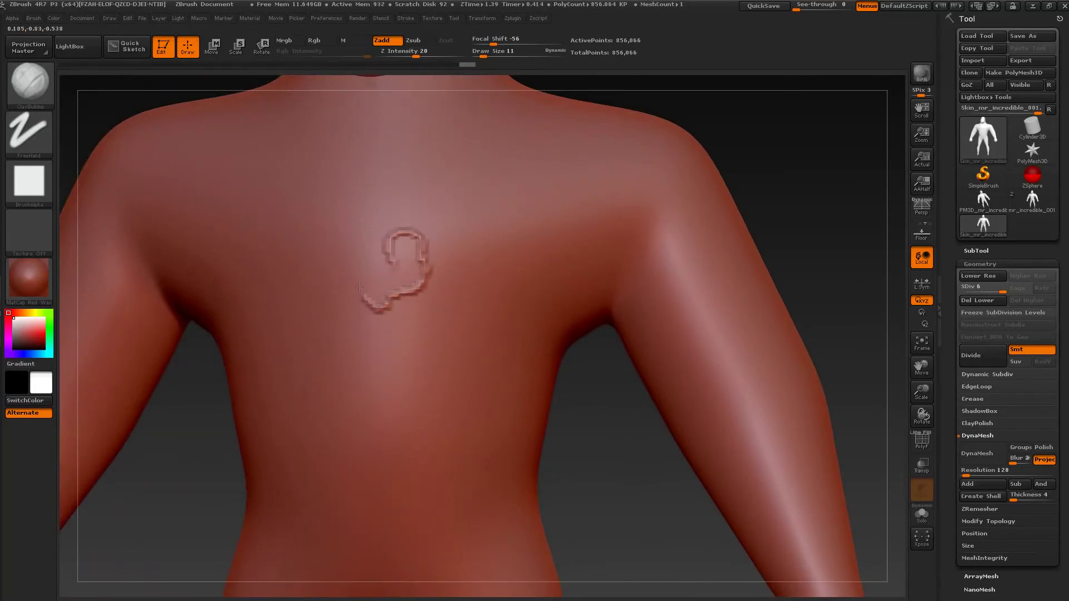
left_click_drag(408, 207, 443, 246)
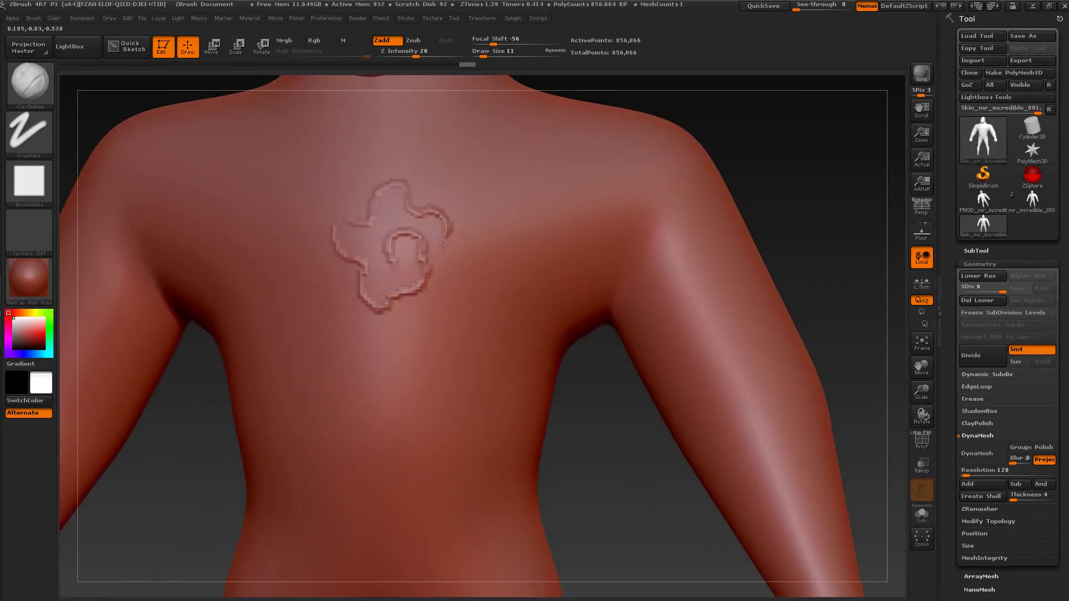
mouse_move(446, 291)
left_mouse_down()
mouse_move(420, 326)
mouse_move(337, 337)
left_mouse_up()
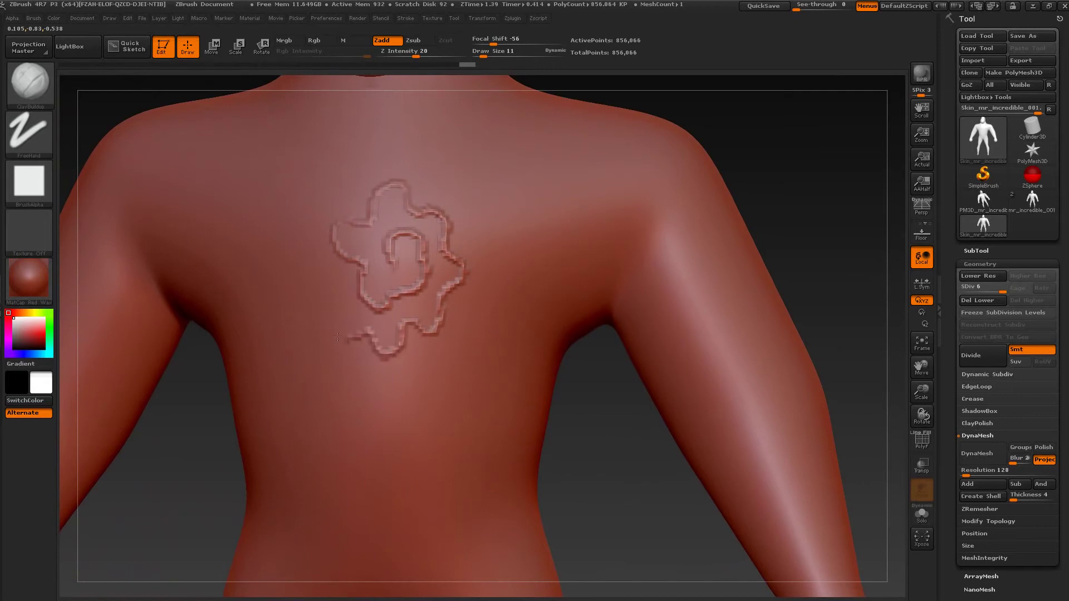
left_click_drag(316, 293, 318, 285)
left_click_drag(621, 485, 555, 476, "alt")
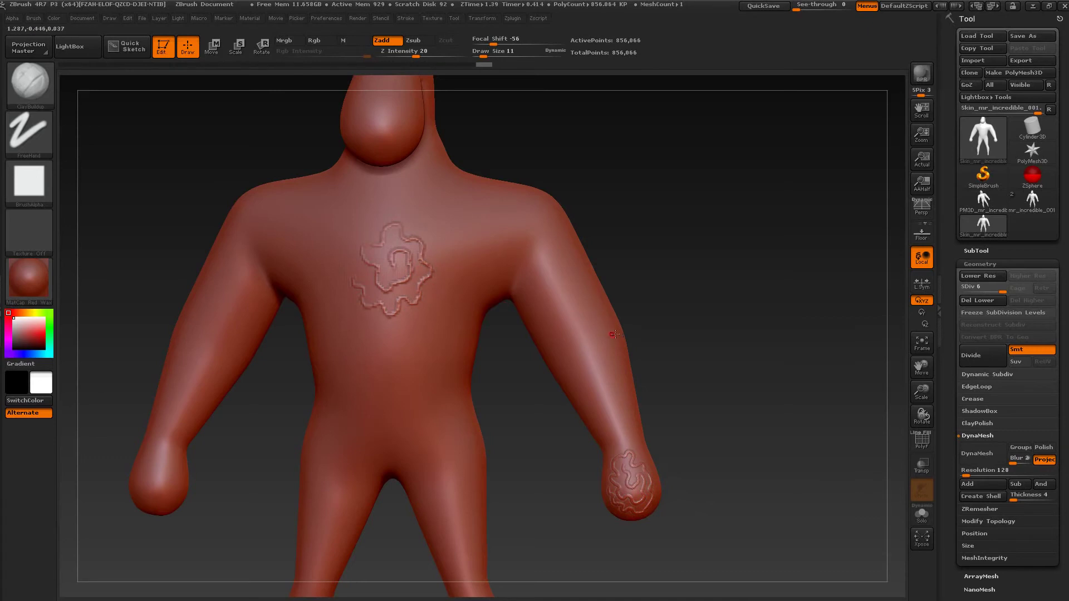
- Undo the test strokes on the hand and chest, and delete the subdivision levels above level 2
key("ctrl+z")
key("ctrl+z")
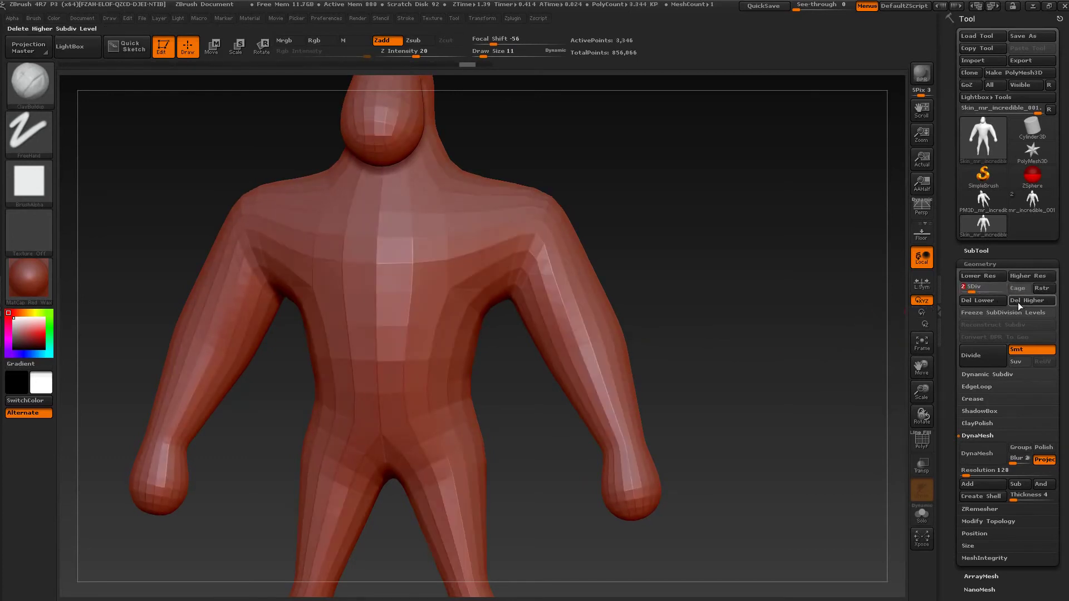
left_click(1024, 303)
left_click_drag(732, 372, 752, 395)
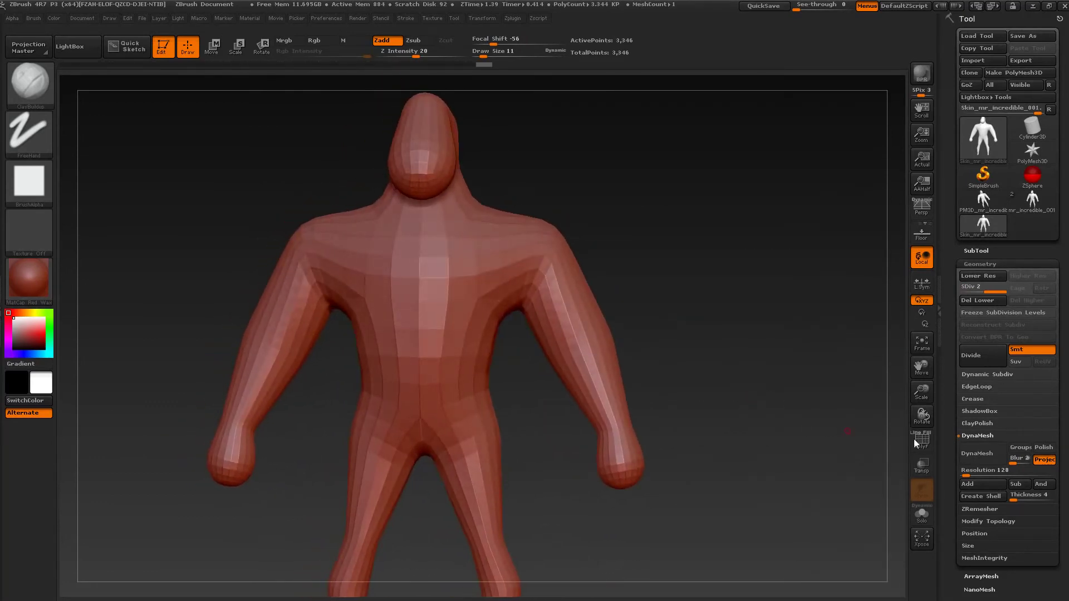
- Convert the level 2 mesh to DynaMesh at resolution 128 without freezing its subdivision levels
left_click(977, 456)
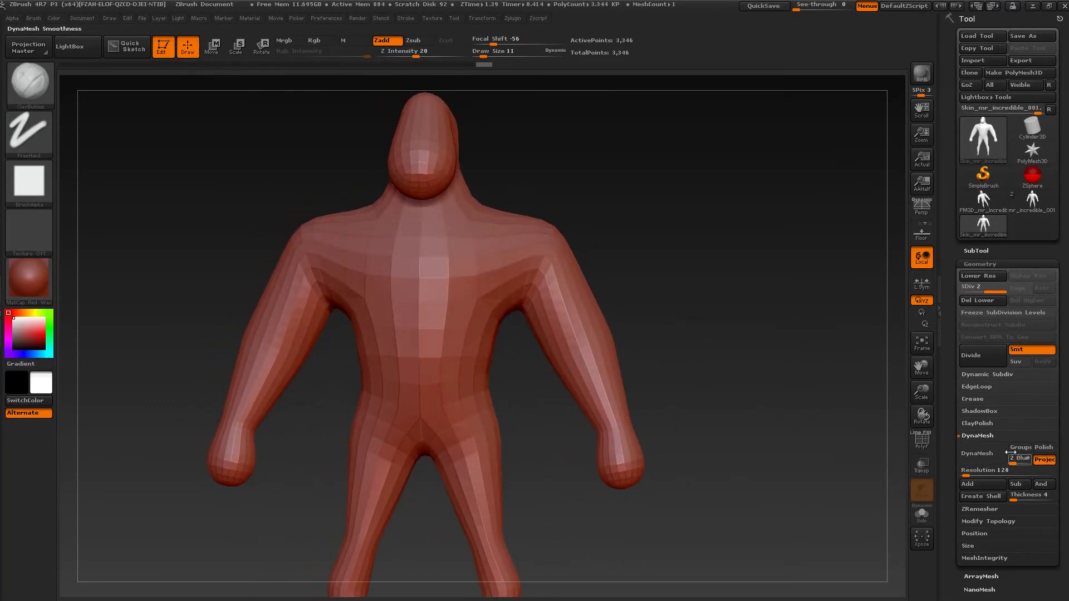
left_click(979, 458)
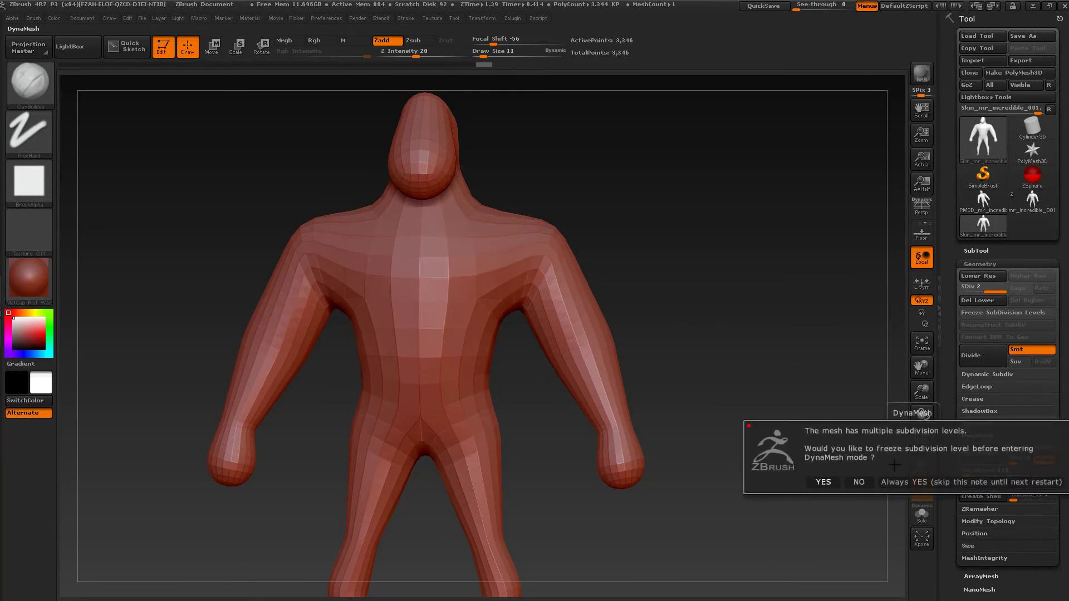
left_click(859, 482)
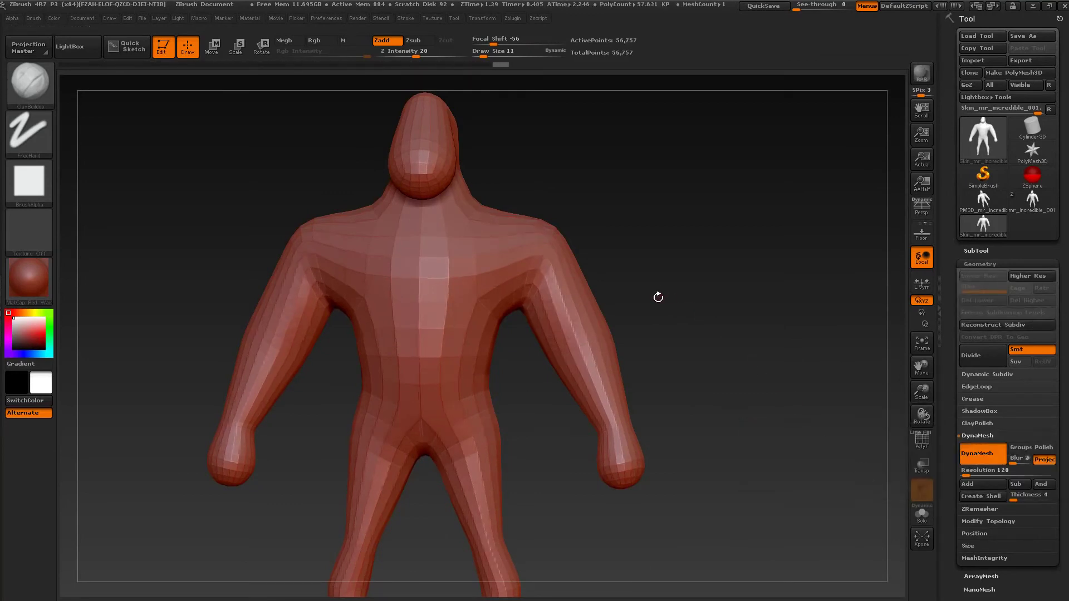
- Show the polyframe to examine the DynaMesh topology on the head, torso and arm, and hide it again
left_click_drag(658, 297, 574, 310, "alt")
left_click(923, 444)
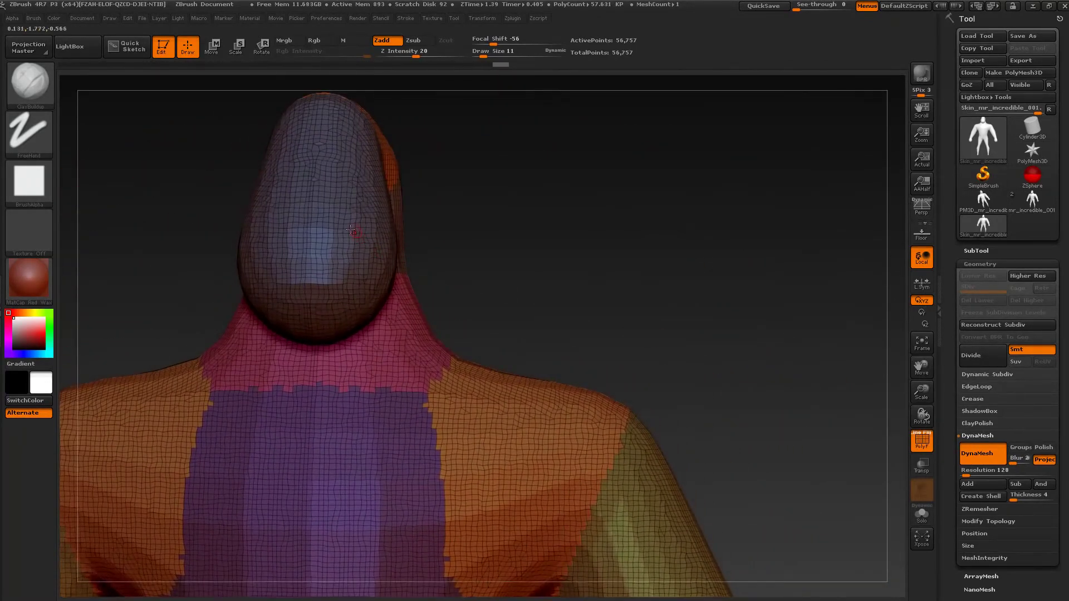
left_click_drag(715, 399, 732, 152, "alt")
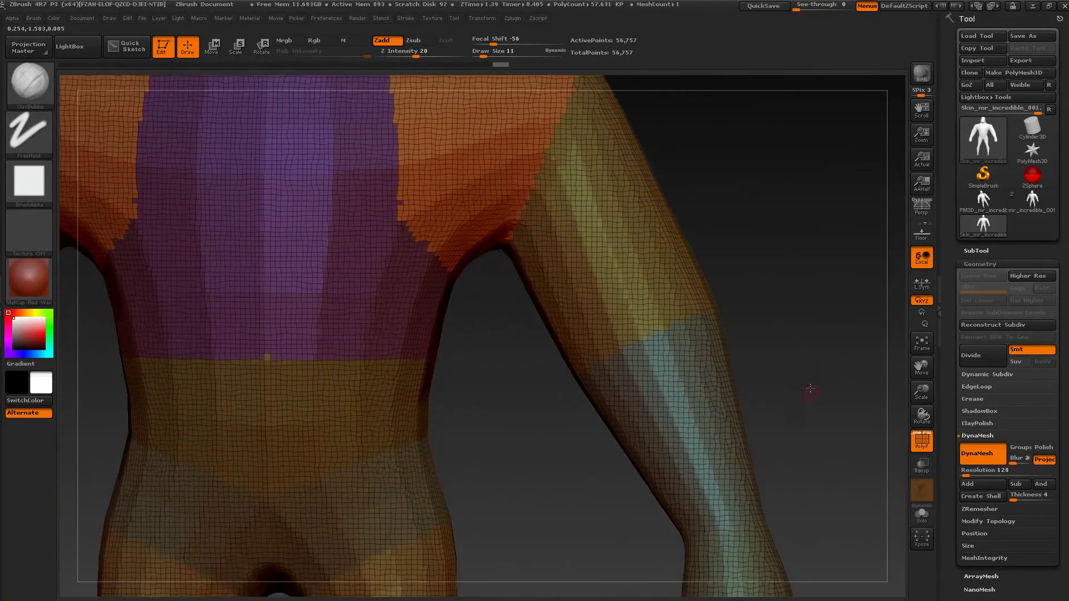
left_click_drag(810, 391, 756, 262, "alt")
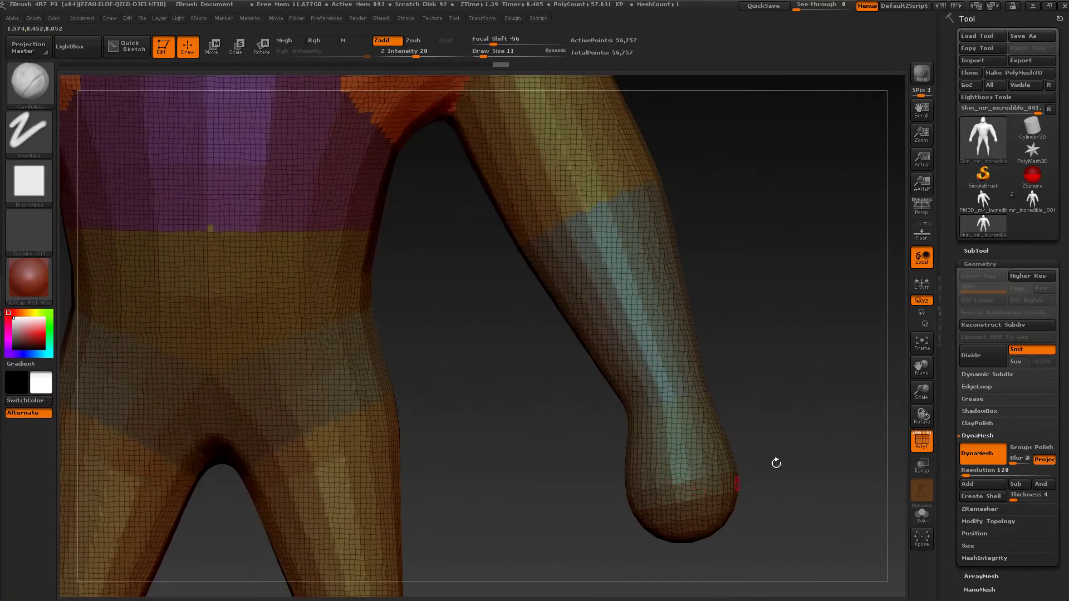
left_click_drag(776, 463, 776, 526, "alt")
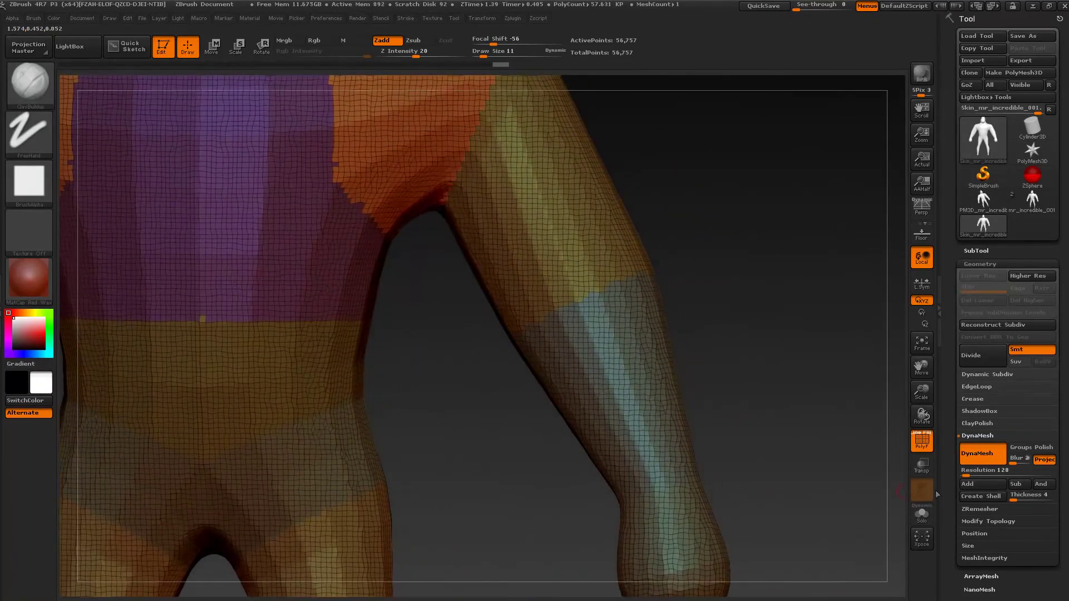
left_click(922, 439)
- Subdivide the DynaMesh figure up to subdivision level 4
key("ctrl+d")
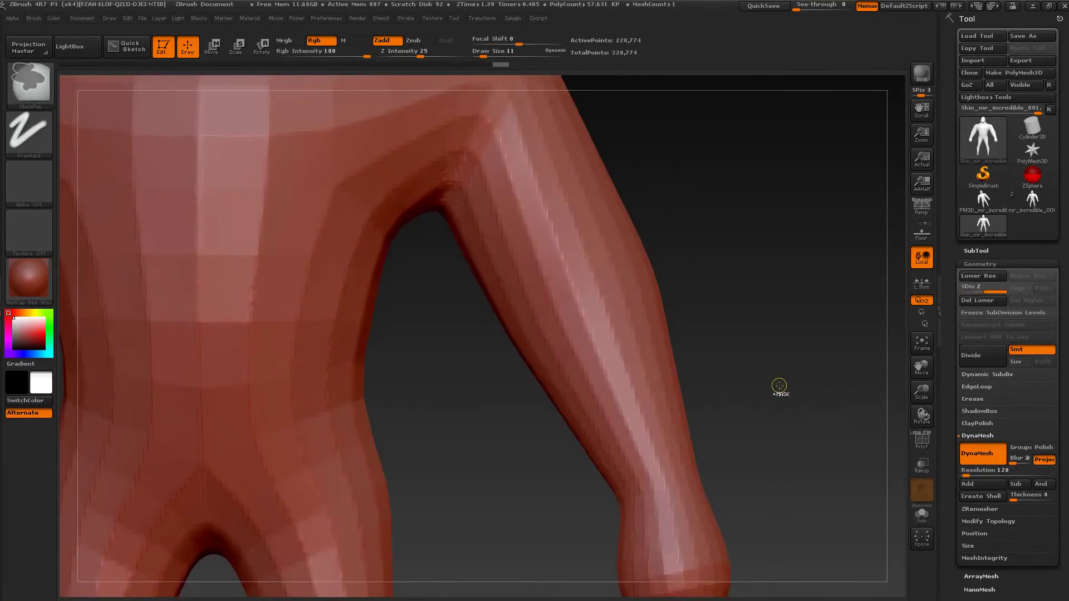
key("ctrl+d")
key("ctrl+d")
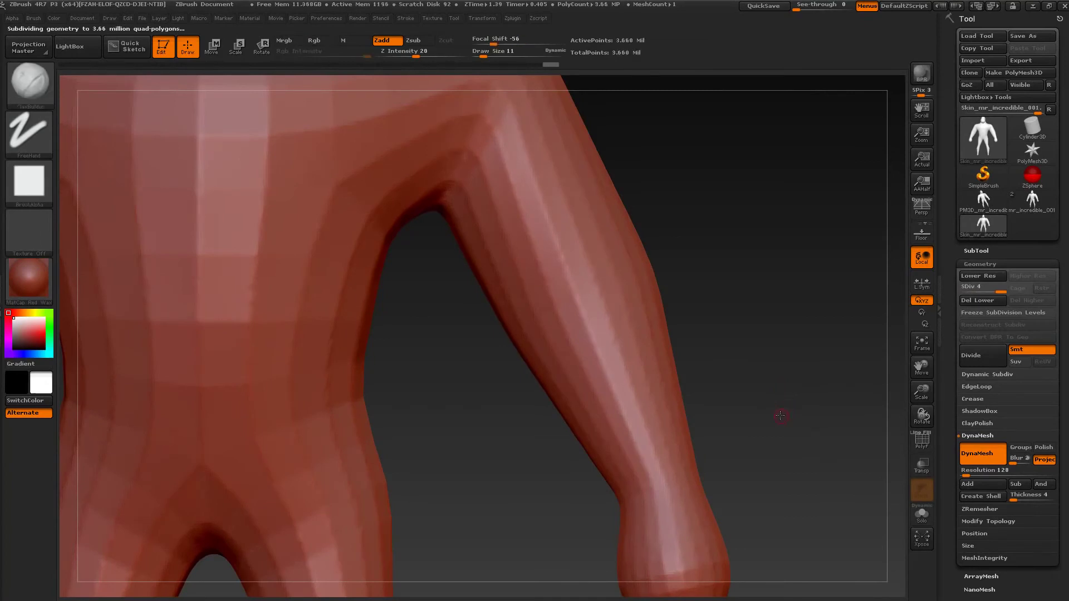
- Sculpt wavy ClayBuildup test strokes on the hand and chest to compare detail across the evenly distributed mesh
left_click_drag(780, 415, 745, 325)
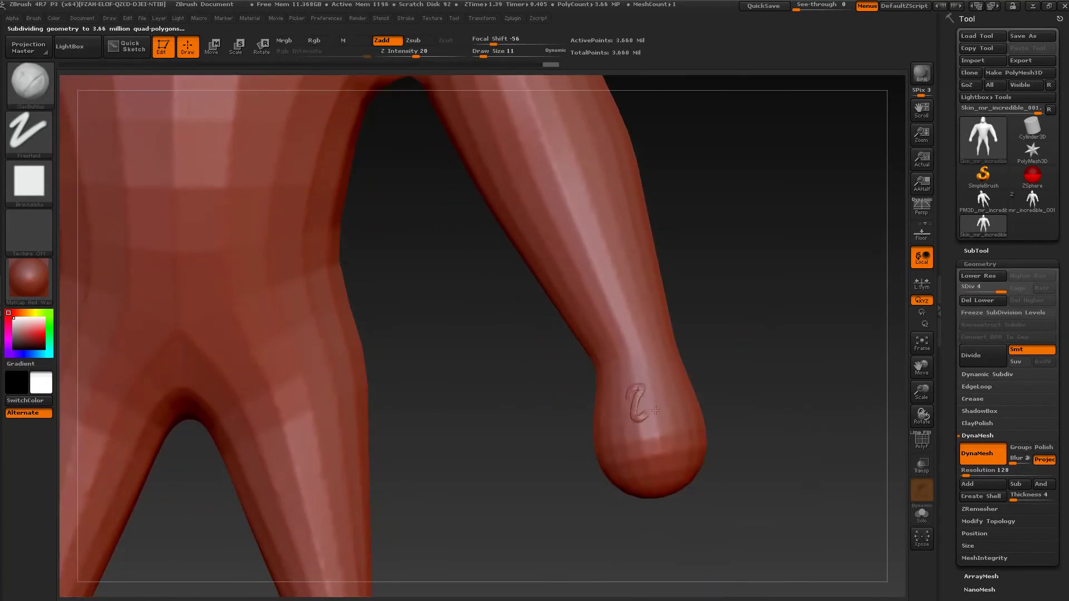
left_click_drag(655, 410, 660, 433)
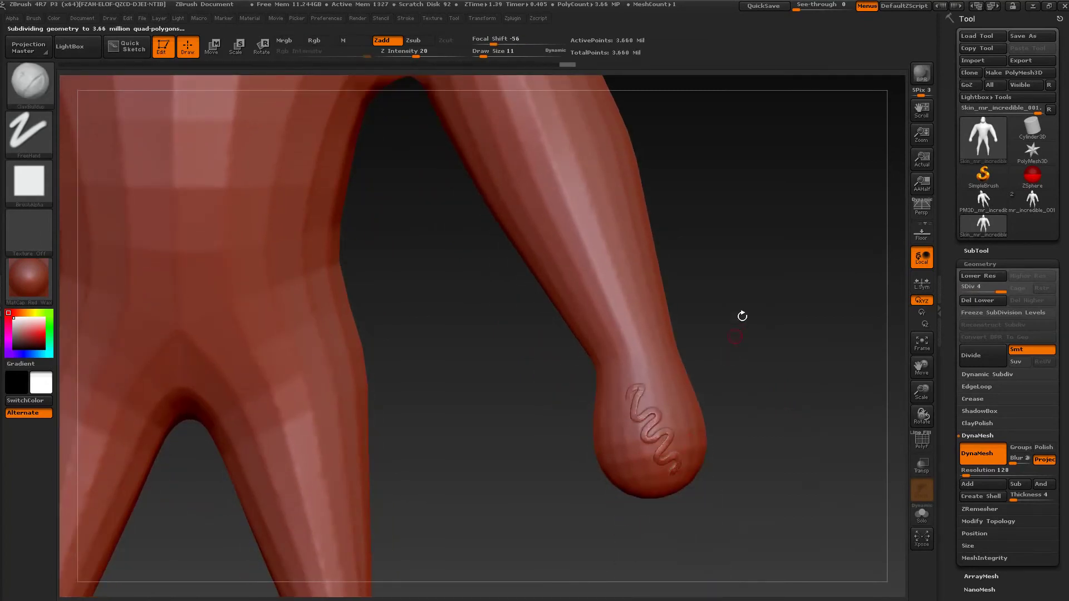
left_click_drag(743, 316, 881, 503, "alt")
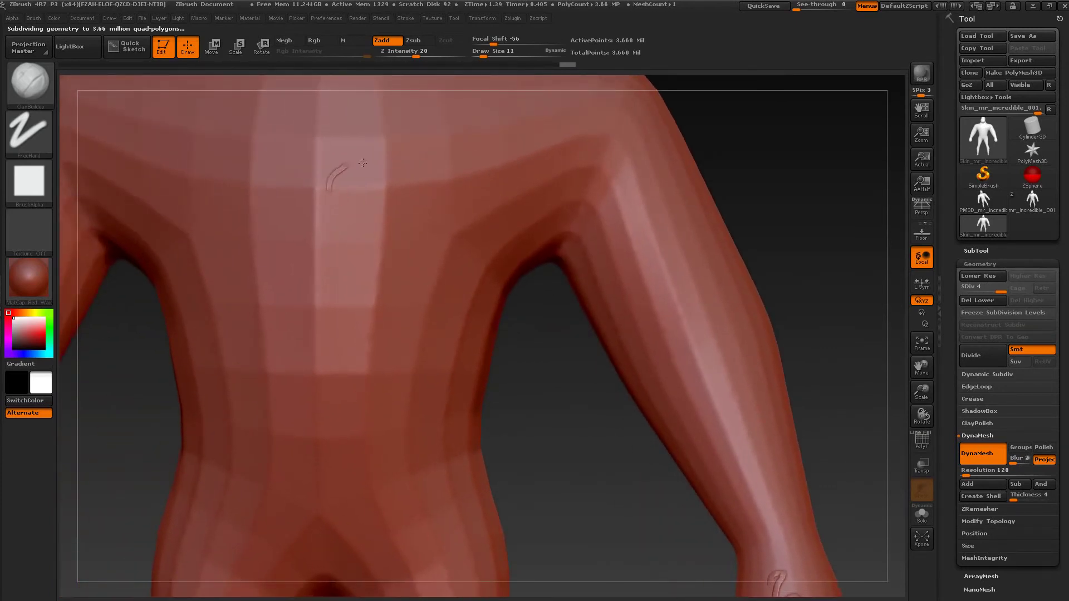
mouse_move(362, 162)
left_mouse_down()
mouse_move(344, 225)
mouse_move(371, 277)
left_mouse_up()
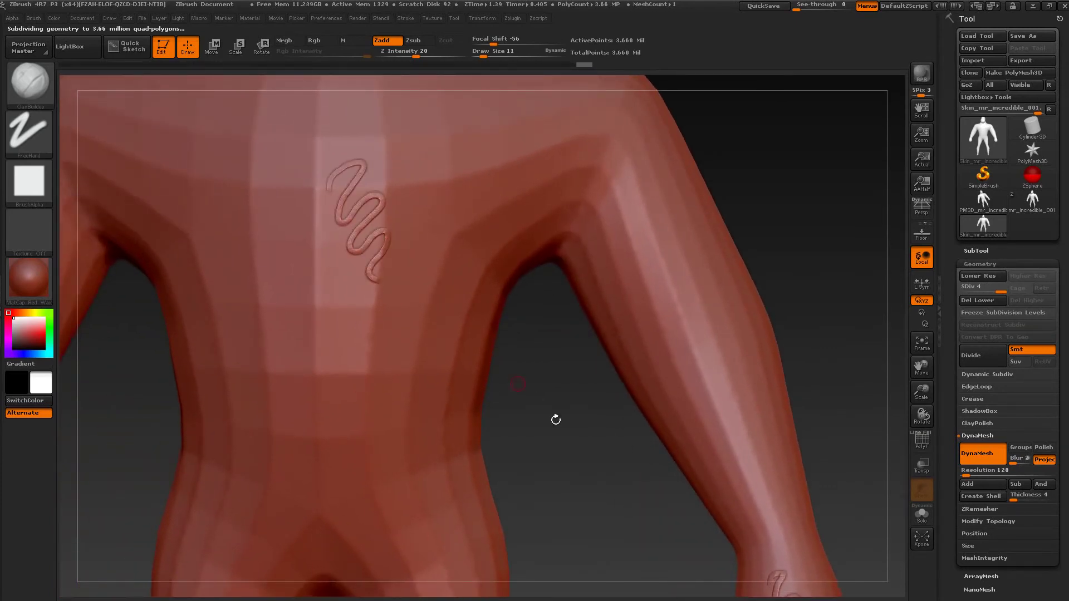
left_click_drag(577, 448, 509, 356, "alt")
left_click_drag(646, 206, 614, 271)
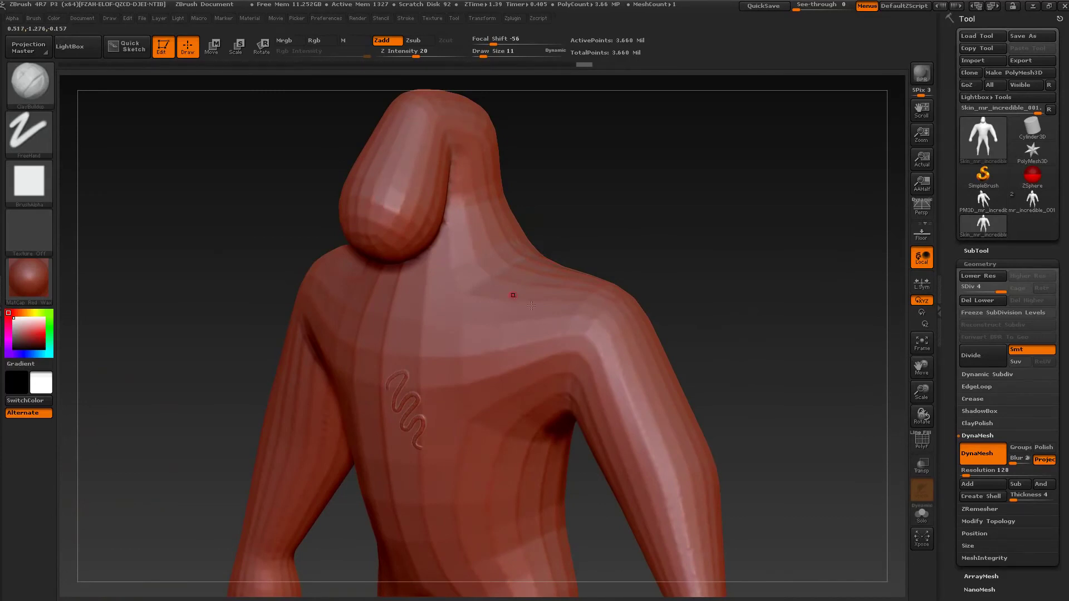
- Undo the test strokes, the added subdivisions and the DynaMesh conversion to return the figure to its level 2 mesh
left_click_drag(733, 384, 744, 377)
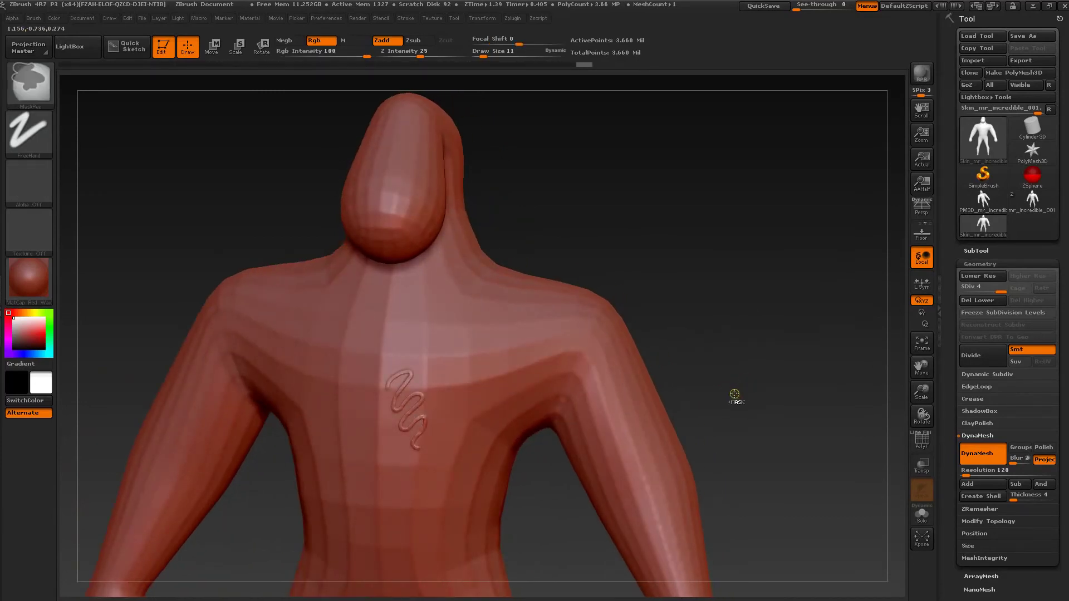
key("ctrl+z")
key("shift+d")
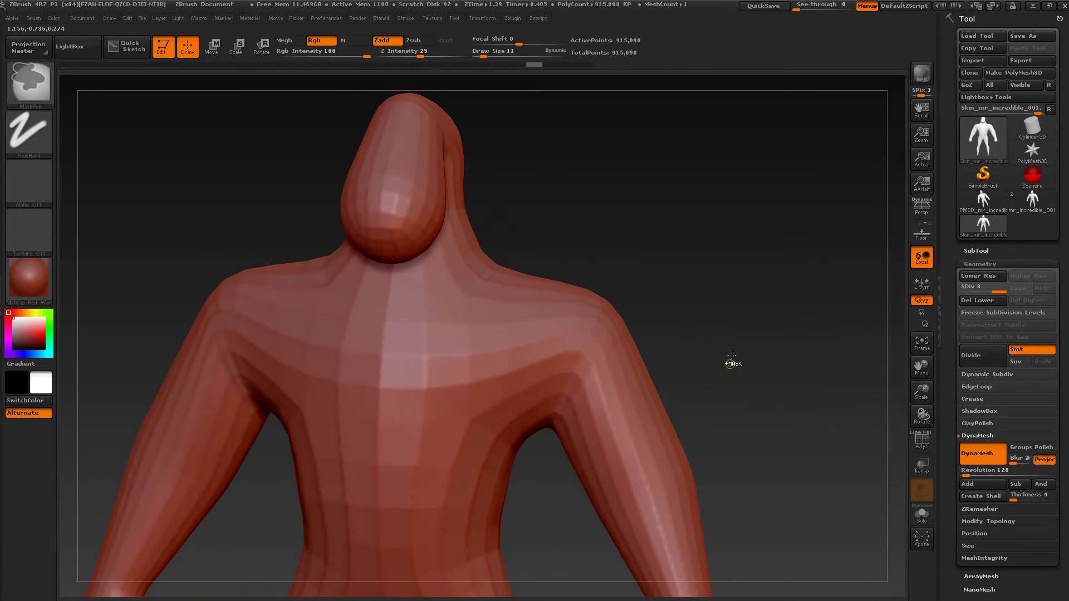
key("shift+d")
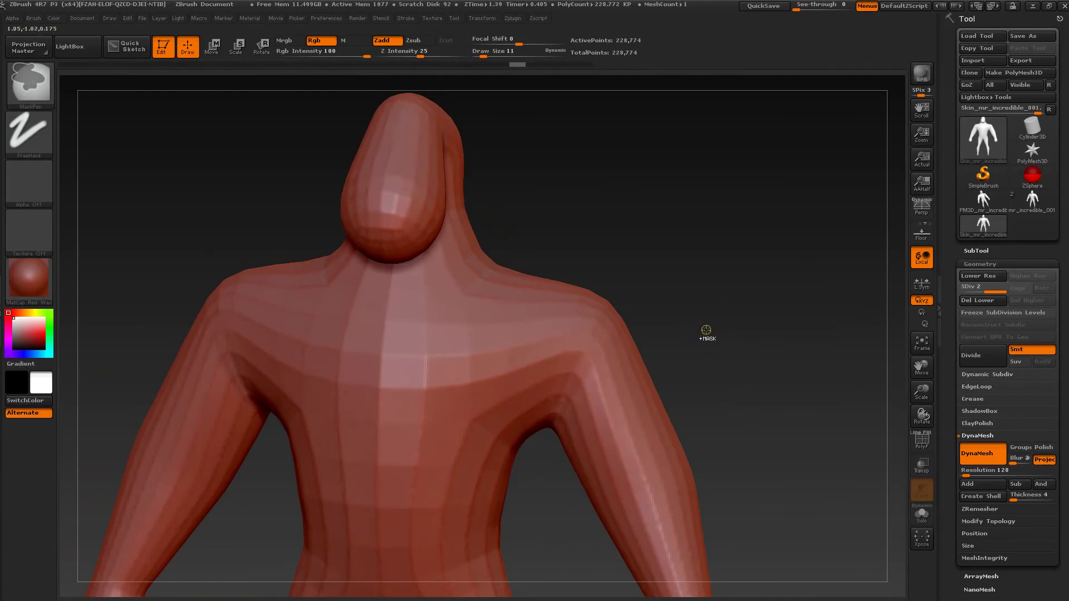
key("ctrl+z")
key("ctrl+z")
left_click_drag(713, 324, 495, 245, "alt")
left_click_drag(742, 331, 724, 337, "alt")
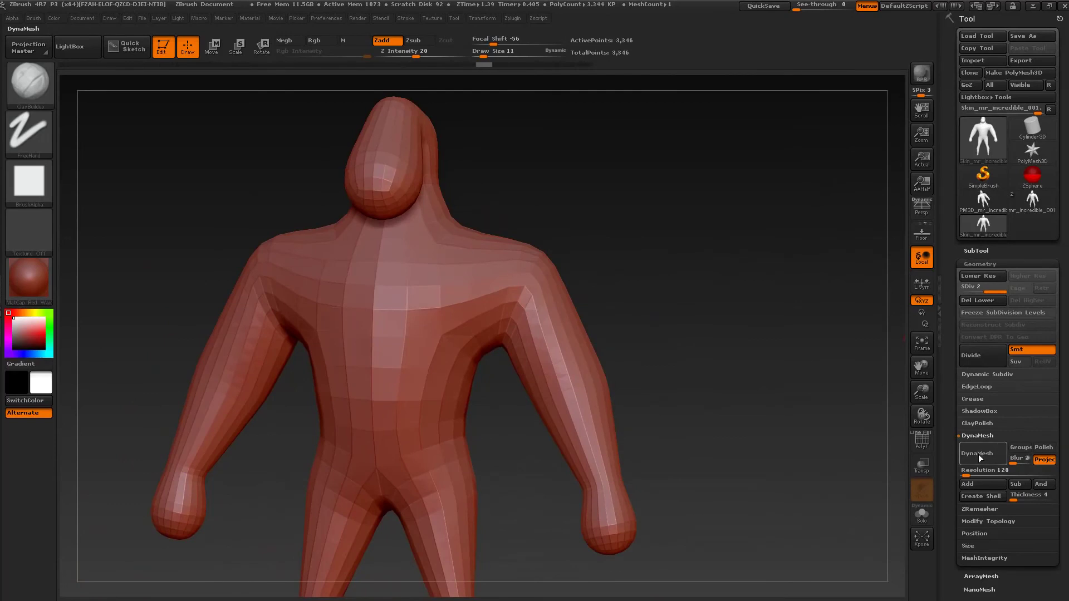
- Subdivide the figure's adaptive skin mesh up to subdivision level 6
key("ctrl")
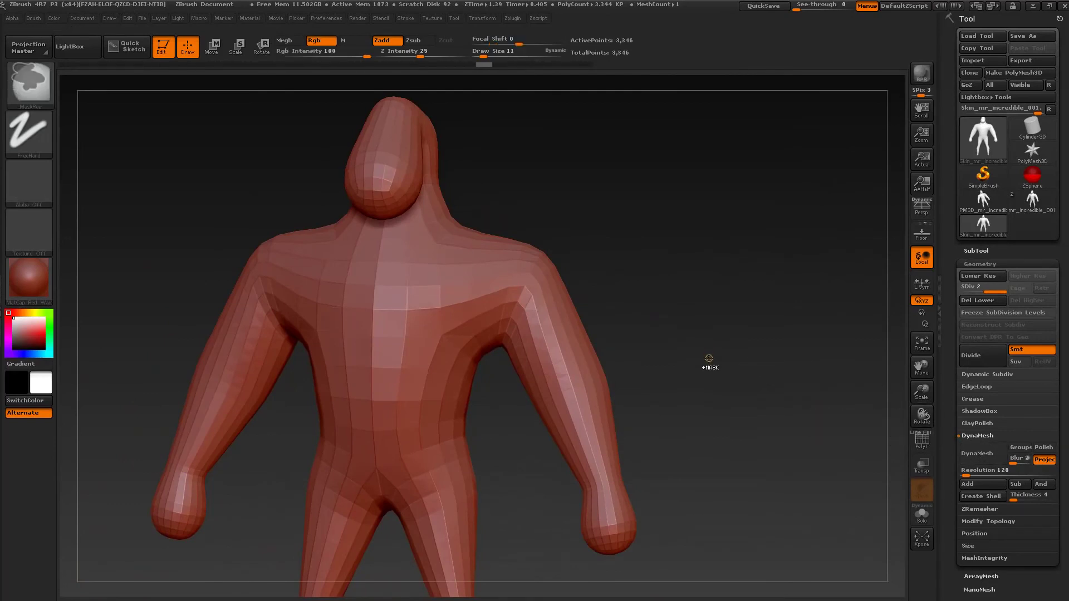
key("ctrl+d")
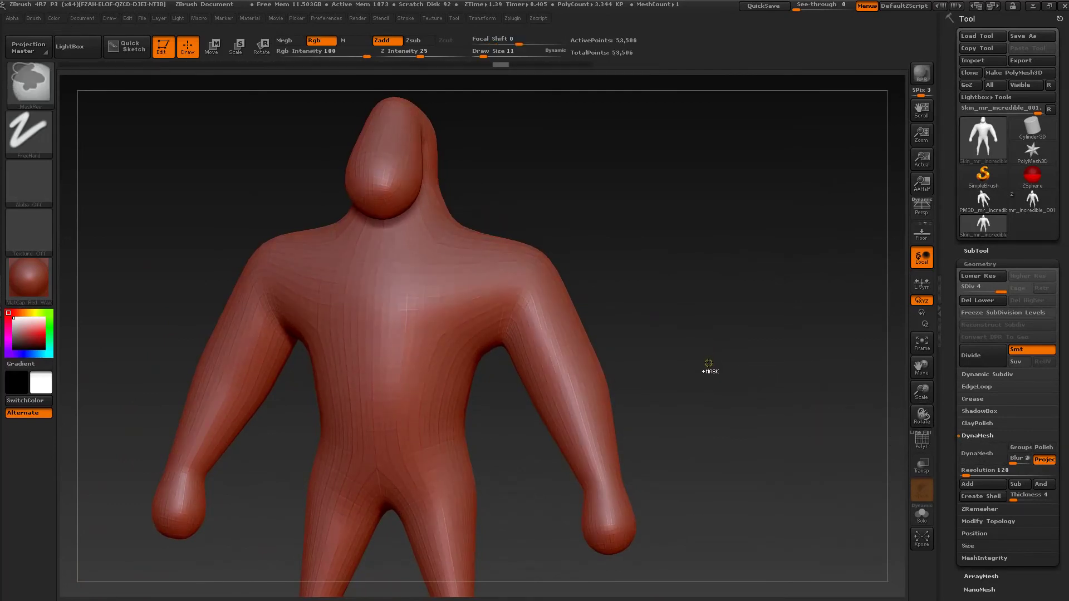
key("ctrl+d")
key("ctrl+d")
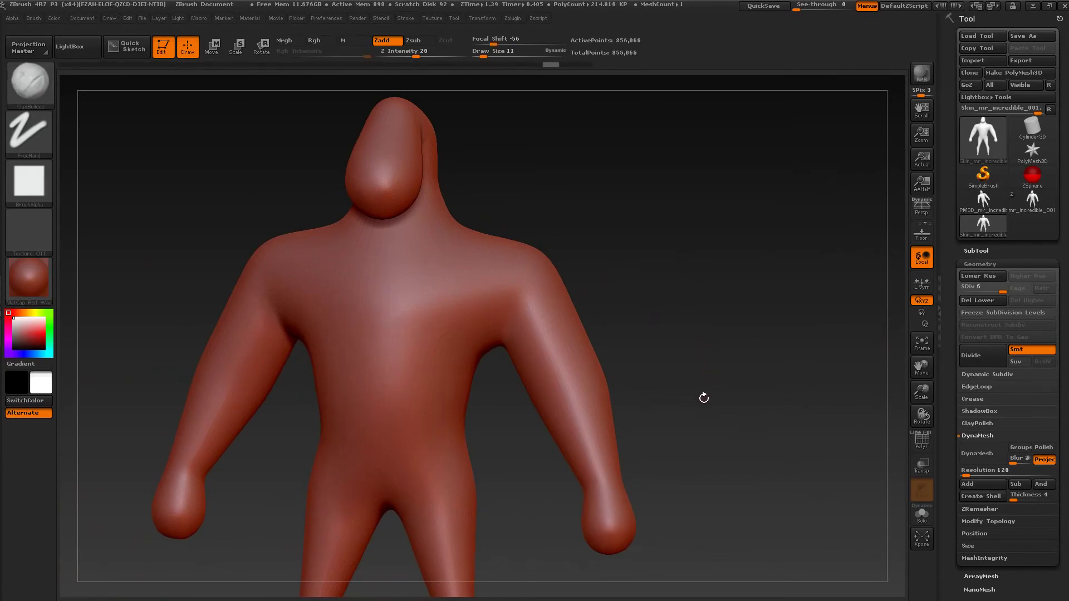
left_click_drag(704, 395, 797, 413)
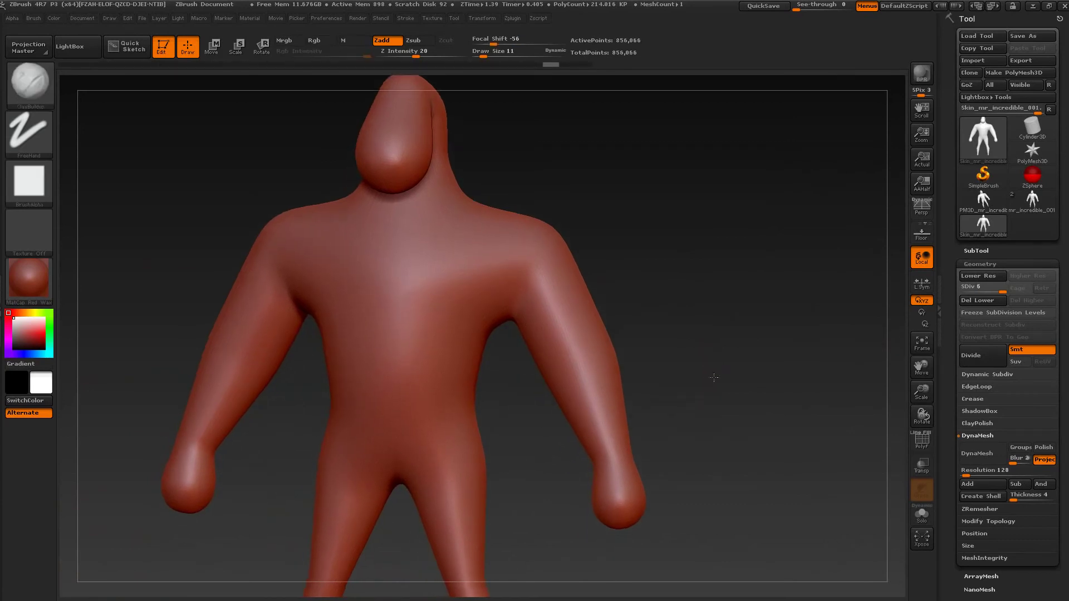
- Convert the level 6 mesh to DynaMesh at resolution 128 without freezing its subdivision levels, and check the torso topology with the polyframe
left_click(975, 454)
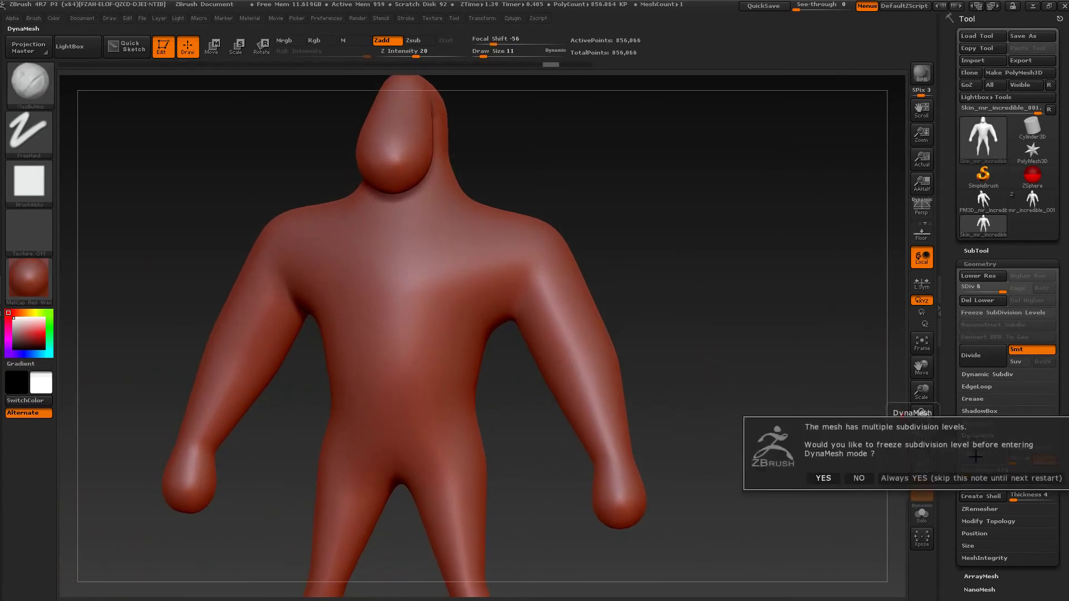
left_click(859, 478)
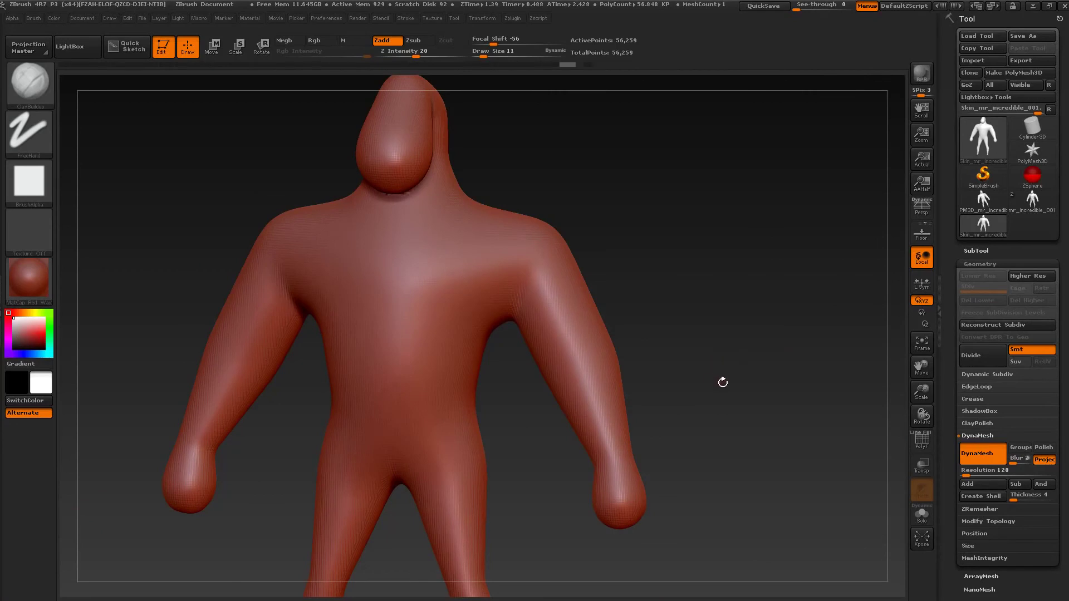
mouse_move(723, 382)
left_mouse_down()
mouse_move(778, 406)
mouse_move(773, 425)
left_mouse_up()
left_click(921, 440)
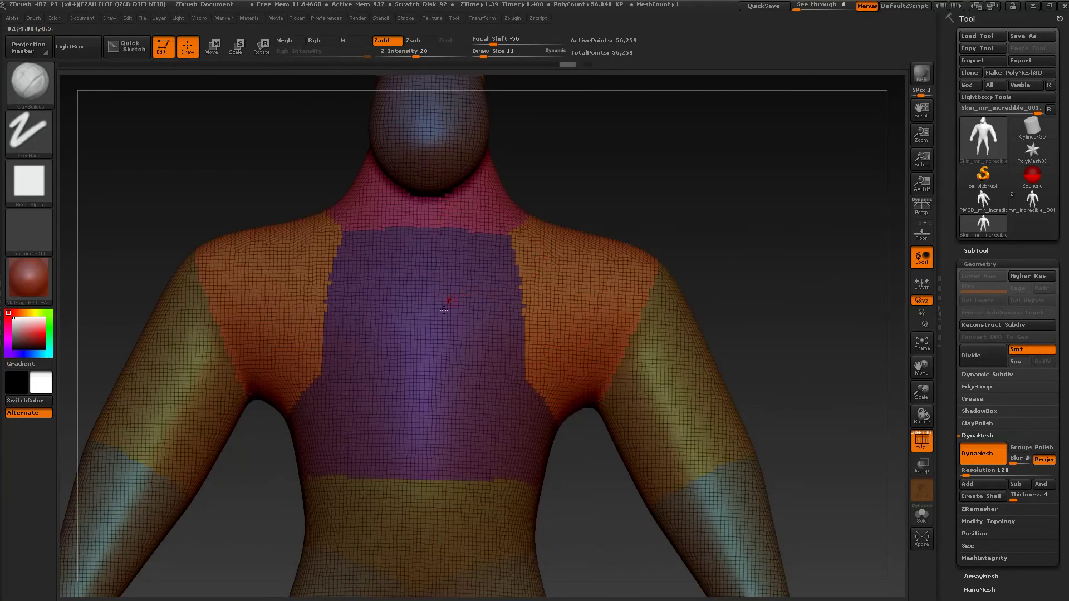
left_click_drag(683, 315, 757, 246)
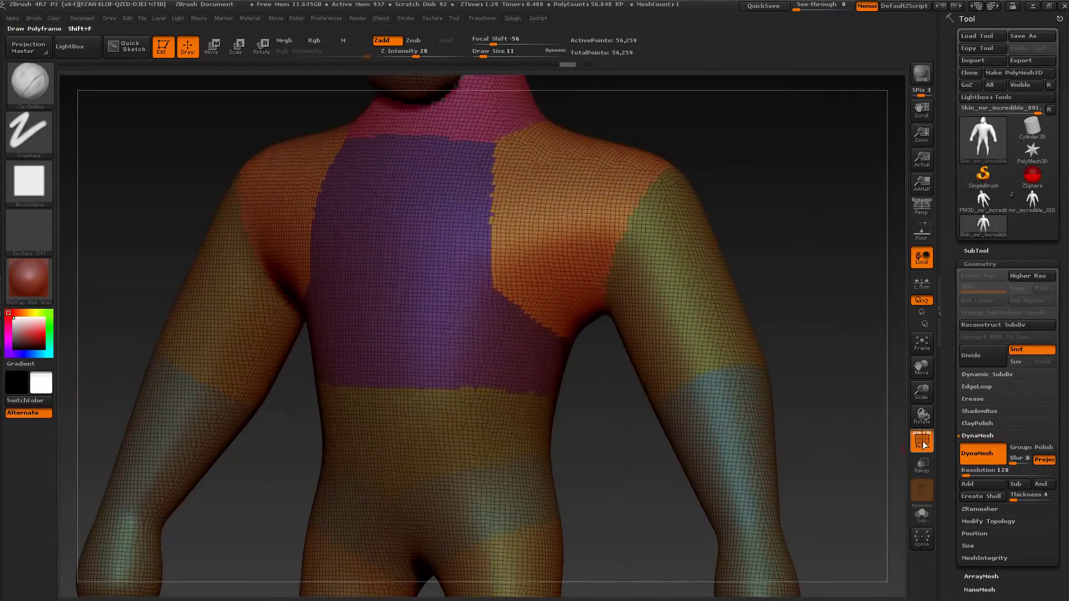
key("shift+f")
- Choose the Move brush for shaping the smooth DynaMesh figure and set its draw size to 238
mouse_move(818, 293)
left_mouse_down()
mouse_move(781, 282)
mouse_move(716, 294)
mouse_move(732, 365)
mouse_move(756, 379)
mouse_move(695, 370)
mouse_move(711, 382)
mouse_move(742, 334)
mouse_move(766, 325)
mouse_move(754, 271)
mouse_move(776, 292)
mouse_move(771, 329)
mouse_move(696, 329)
mouse_move(710, 370)
mouse_move(700, 392)
left_mouse_up()
key("f")
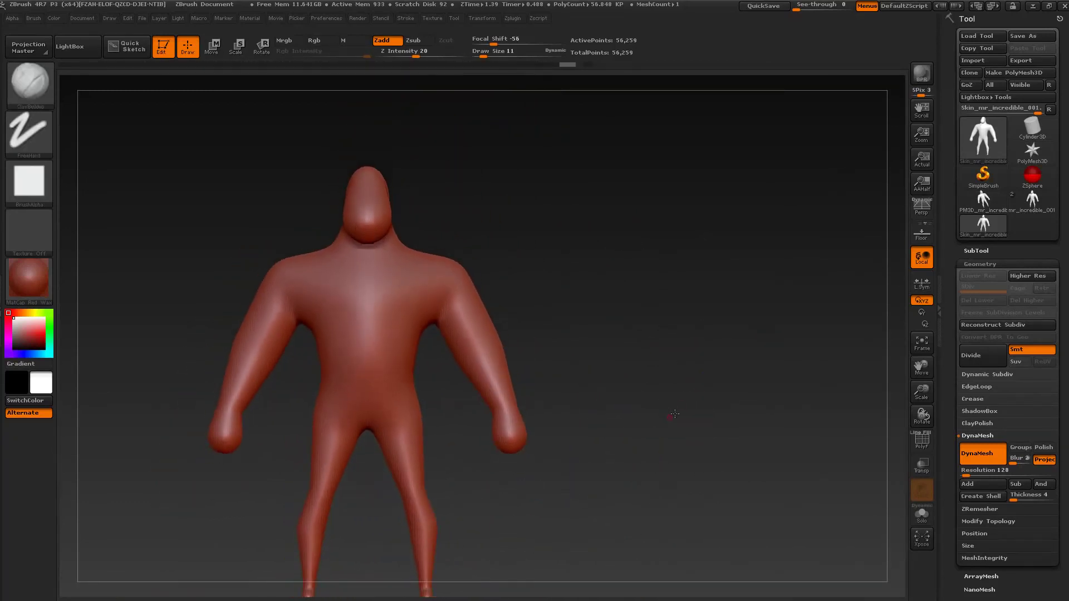
left_click_drag(675, 414, 723, 379)
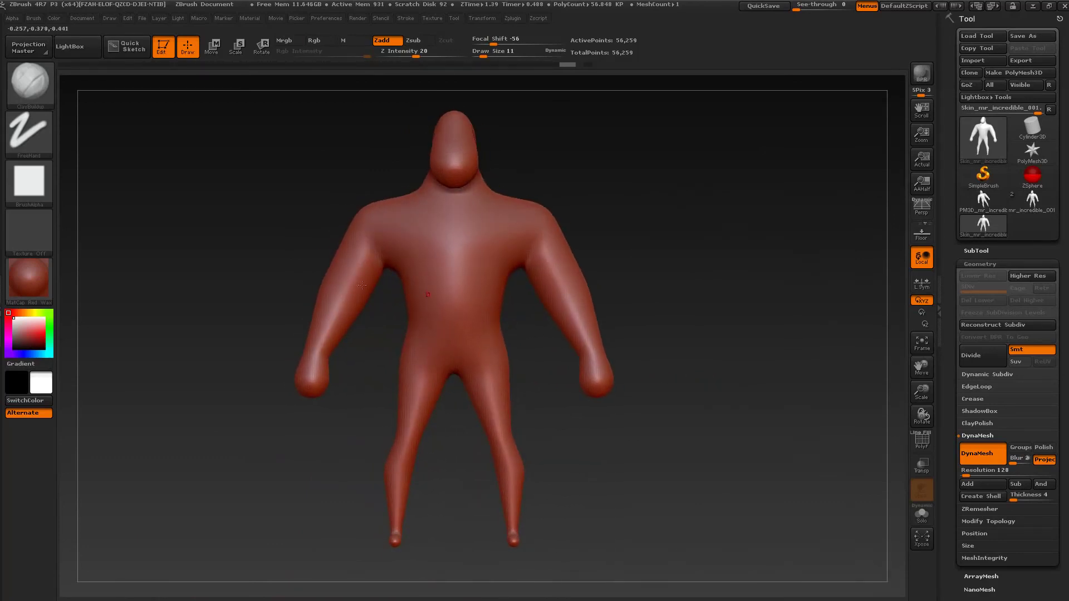
left_click(31, 84)
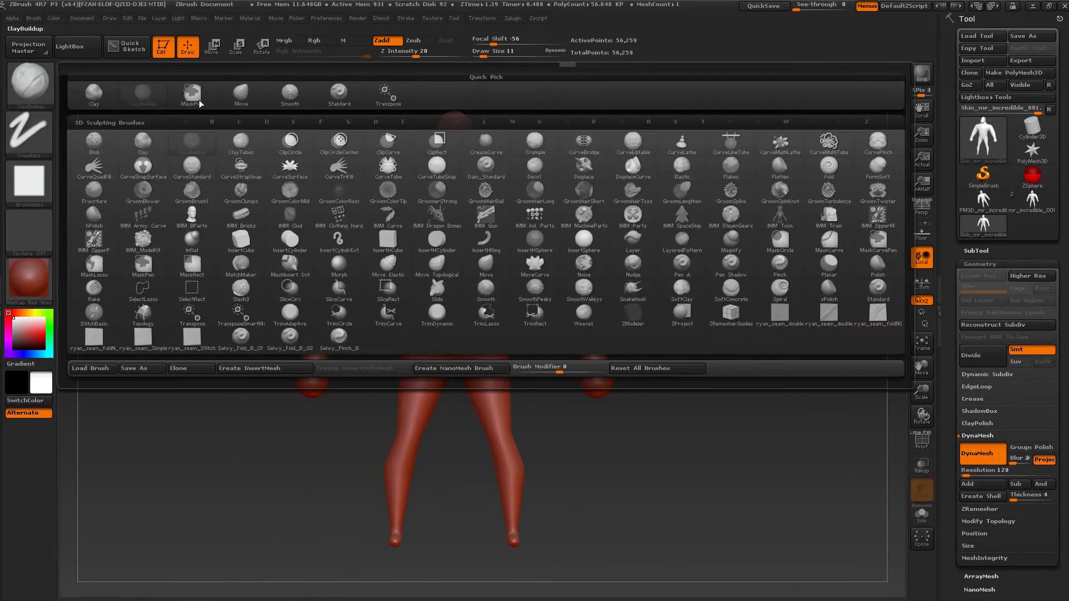
left_click(250, 94)
key("s")
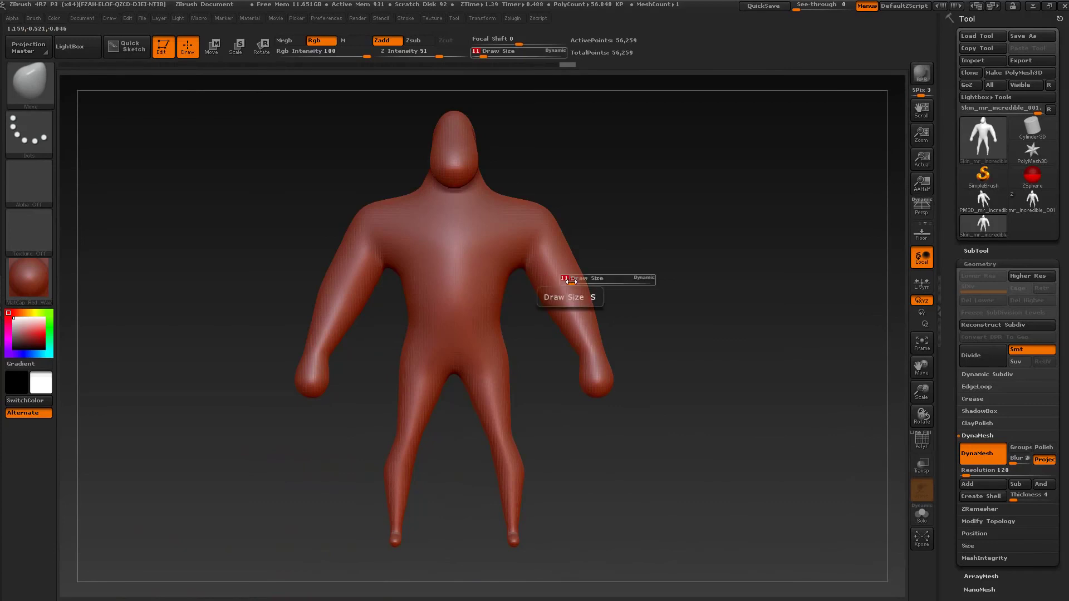
mouse_move(571, 282)
left_mouse_down()
mouse_move(656, 291)
mouse_move(623, 312)
mouse_move(646, 303)
left_mouse_up()
left_click_drag(642, 241, 656, 237, "shift")
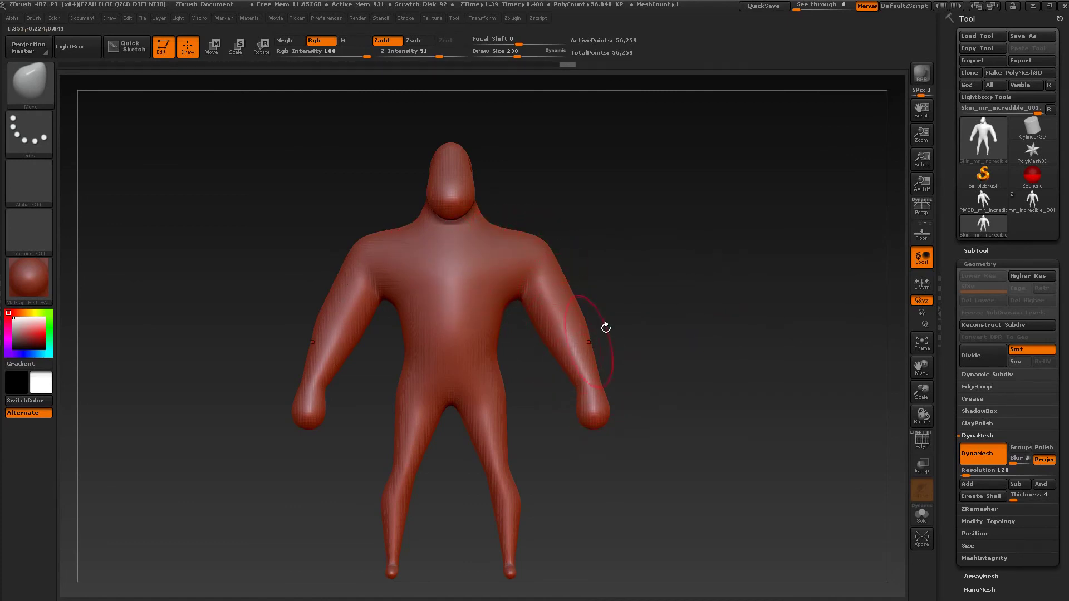
mouse_move(578, 327)
left_mouse_down()
mouse_move(611, 335)
mouse_move(580, 339)
left_mouse_up()
mouse_move(711, 372)
left_mouse_down()
mouse_move(696, 392)
mouse_move(738, 373)
left_mouse_up()
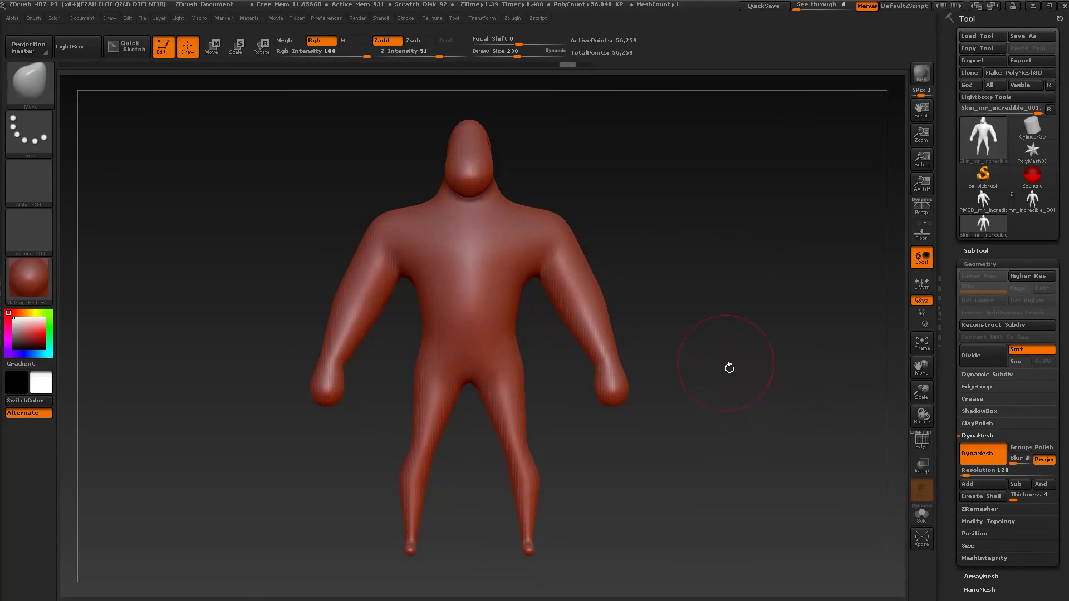
left_click_drag(729, 368, 718, 397)
left_click_drag(745, 371, 713, 394)
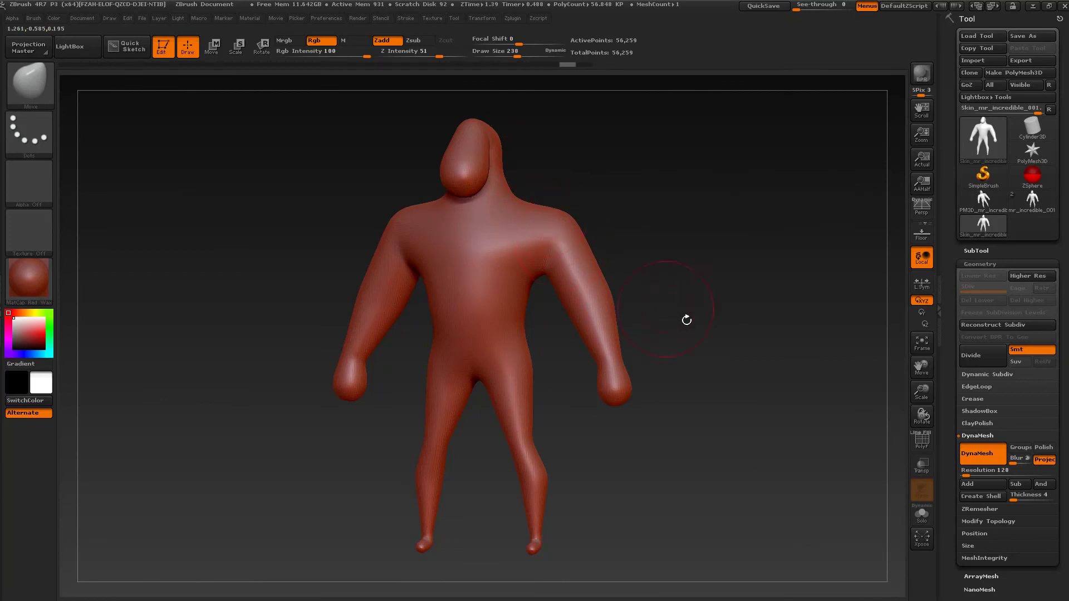
left_click_drag(753, 354, 762, 360)
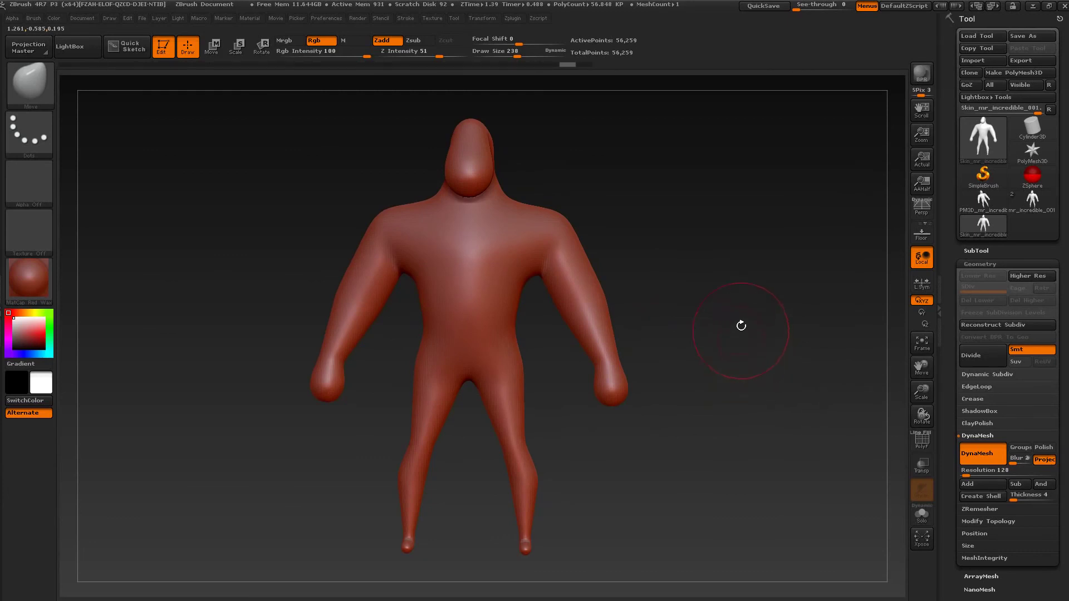
left_click_drag(741, 326, 731, 313)
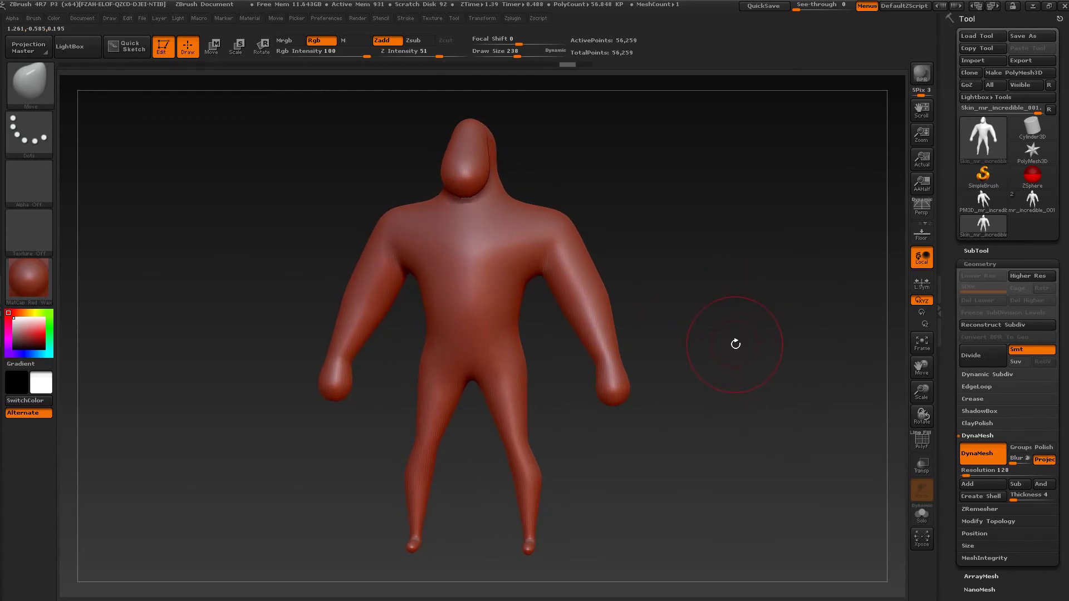